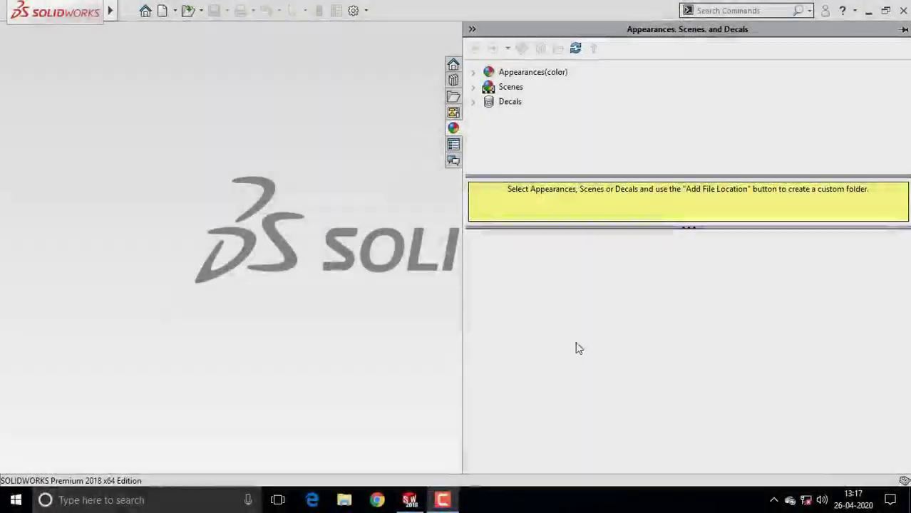
Create a new Assembly document, Assem1, from File > New
click(396, 342)
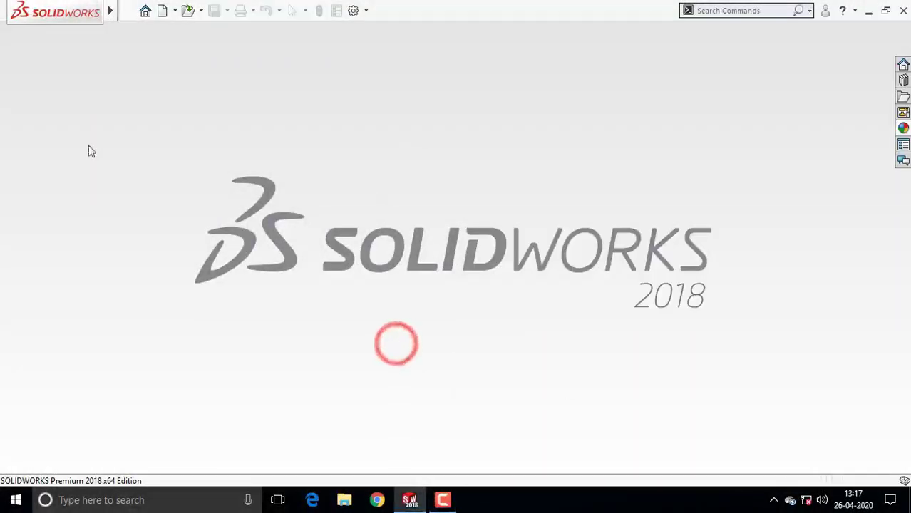
click(127, 11)
click(132, 30)
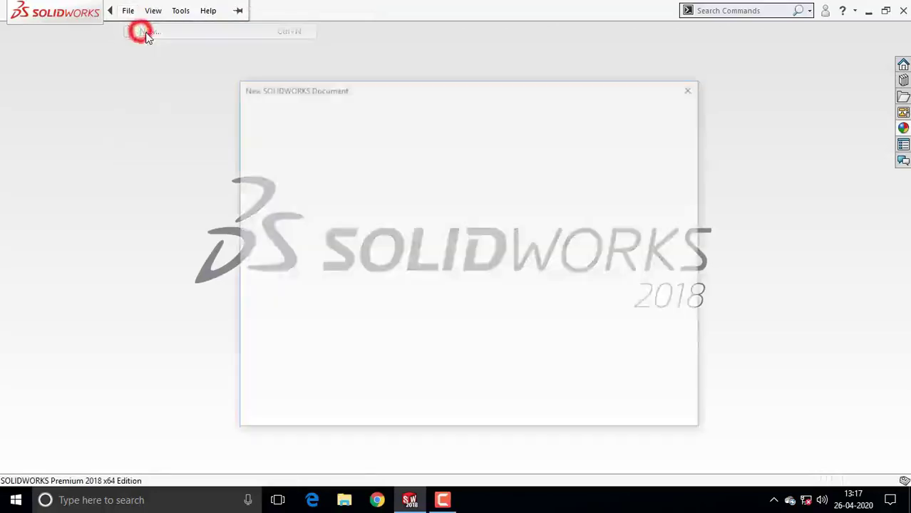
click(470, 238)
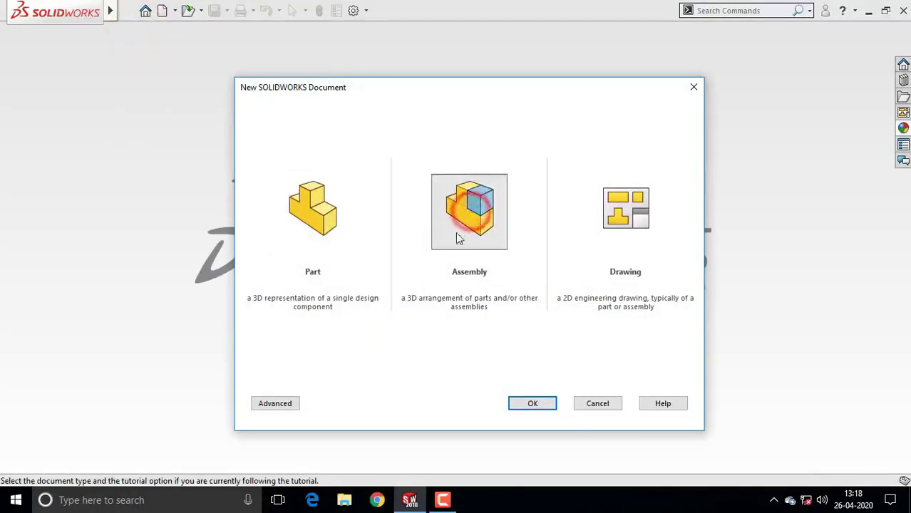
click(524, 408)
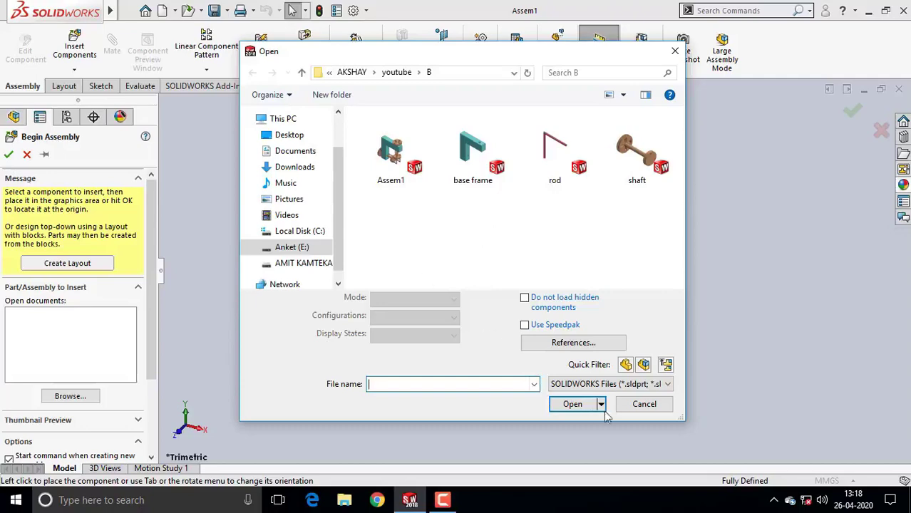
Insert the base frame part and place it as the first, fixed component
click(636, 403)
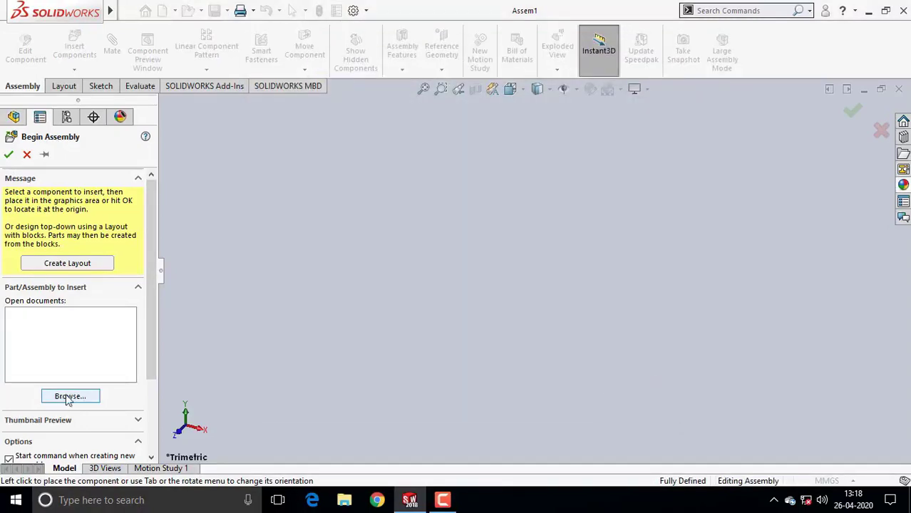
click(70, 398)
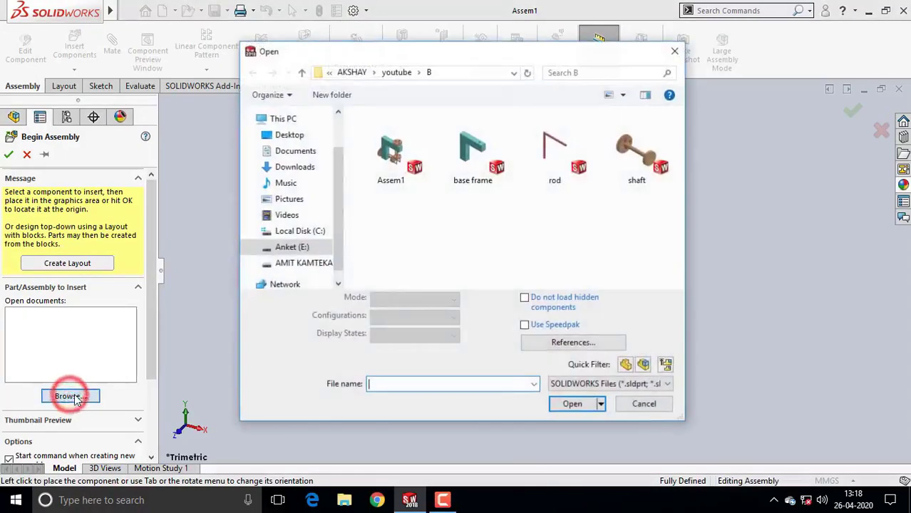
click(468, 155)
click(570, 394)
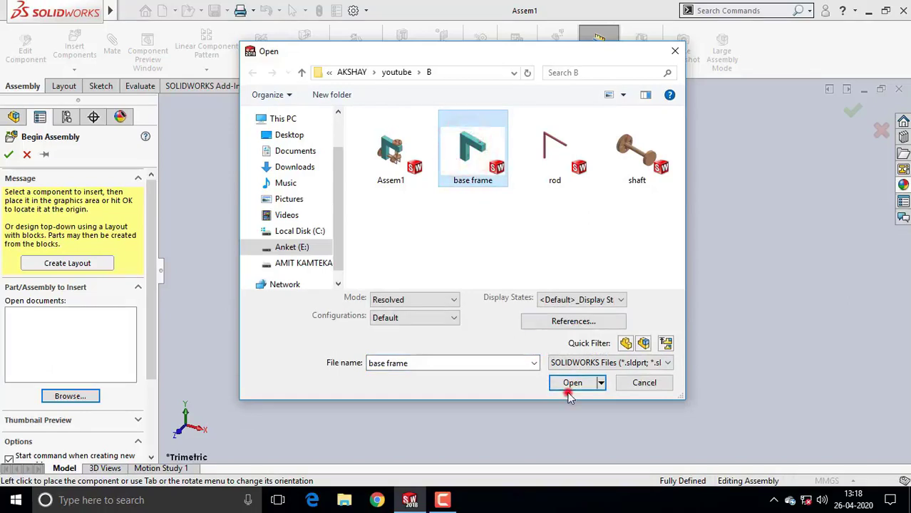
click(567, 384)
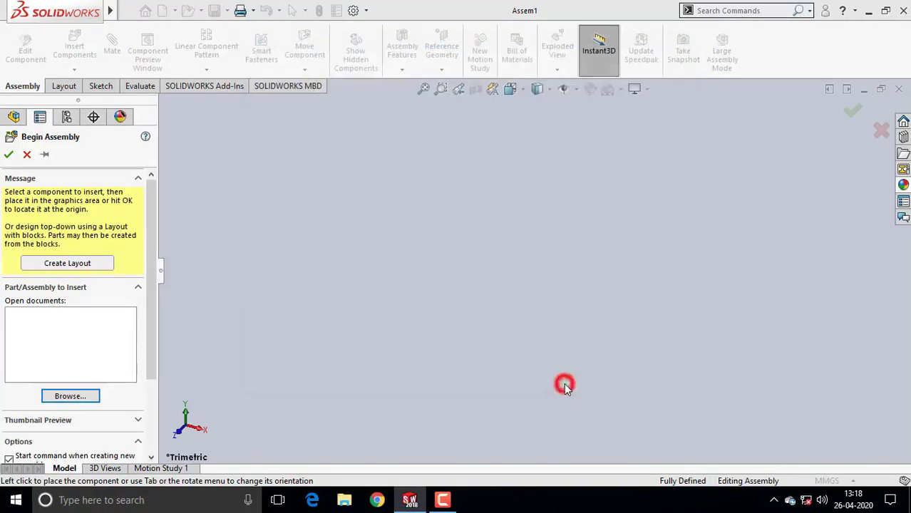
click(541, 276)
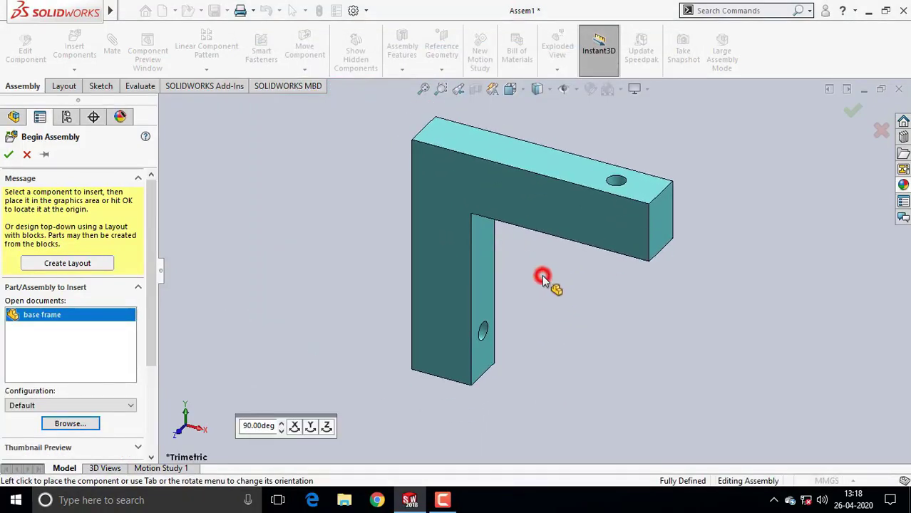
Orbit and zoom the view to inspect the placed base frame
middle_drag(553, 285, 489, 283)
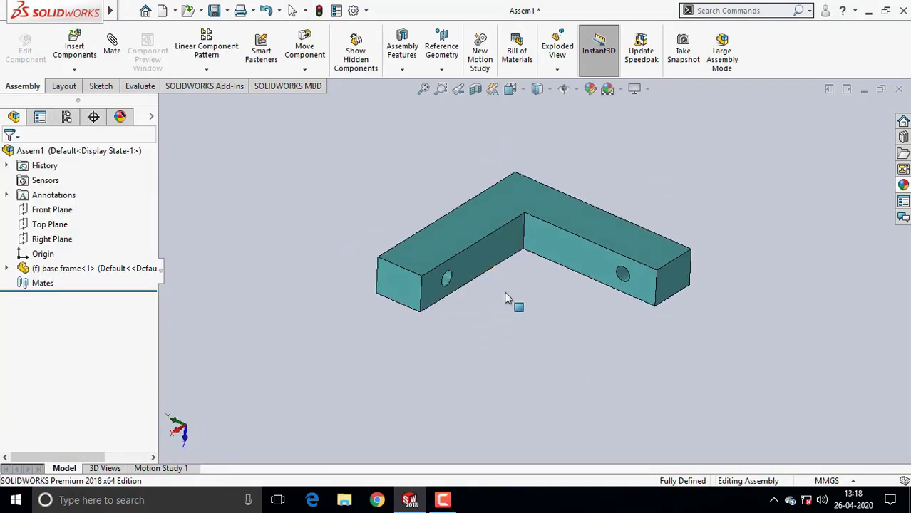
scroll(533, 271, up, 2)
scroll(538, 270, up, 2)
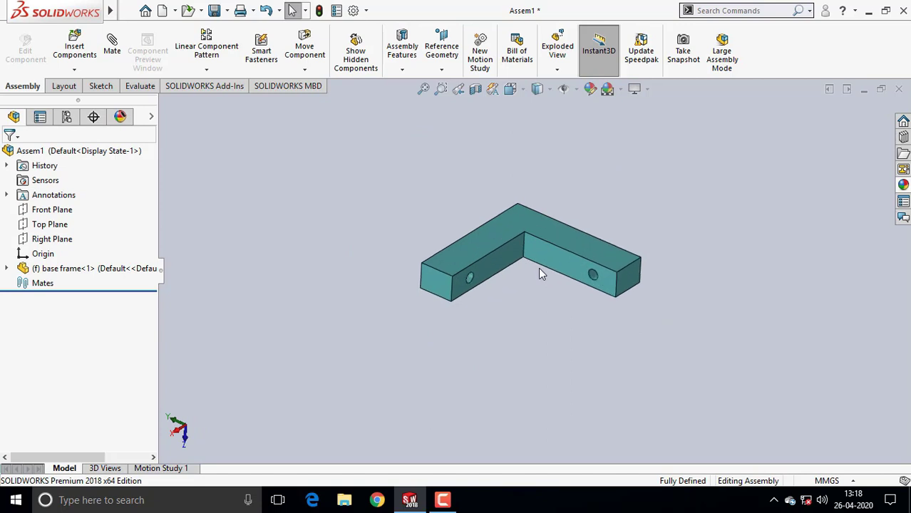
middle_drag(530, 298, 527, 298)
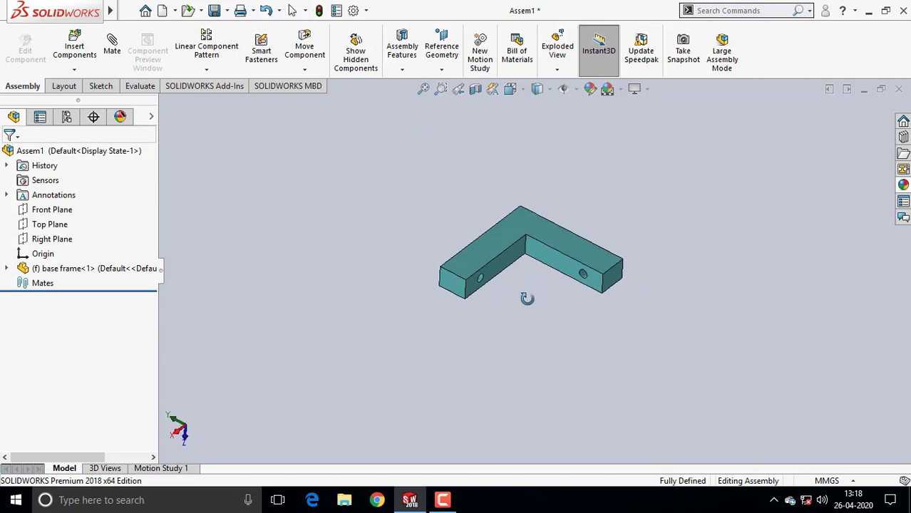
scroll(579, 248, down, 2)
mouse_move(107, 11)
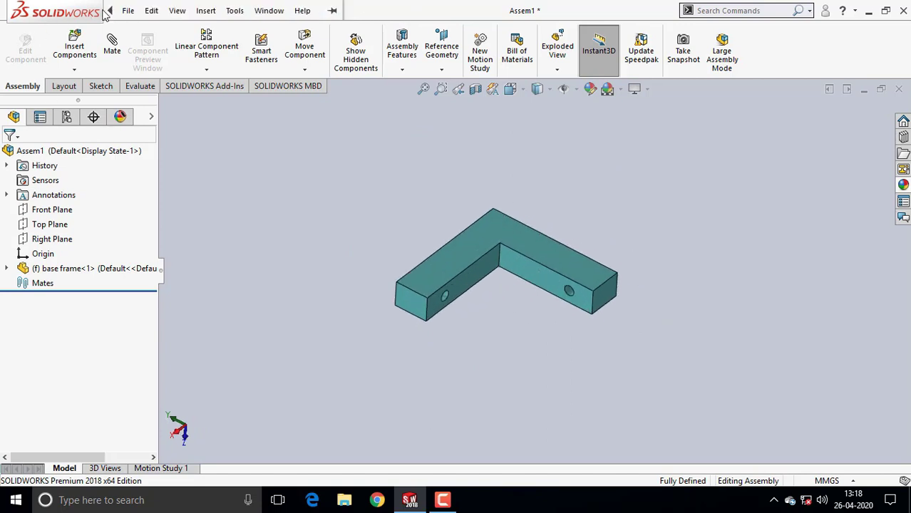
click(127, 10)
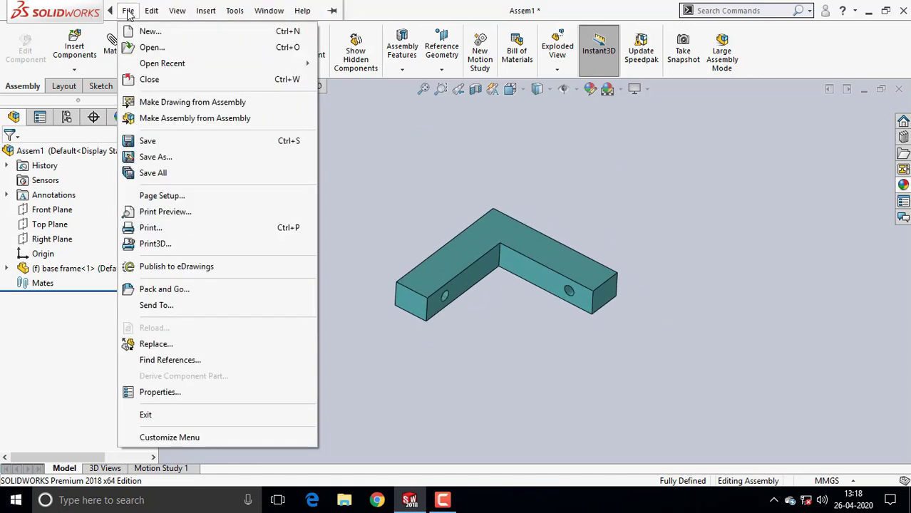
click(436, 187)
Insert the shaft beside the frame and Ctrl-drag a second copy, shaft<2>
click(74, 51)
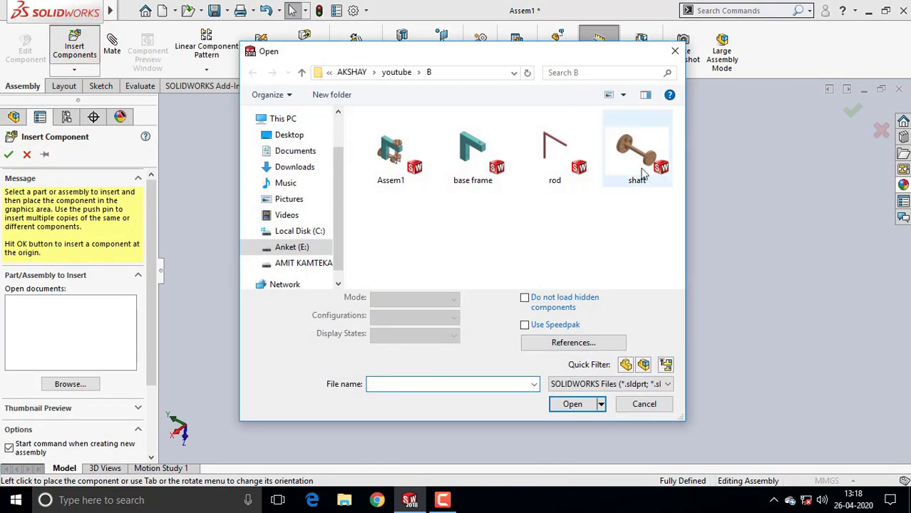
click(633, 166)
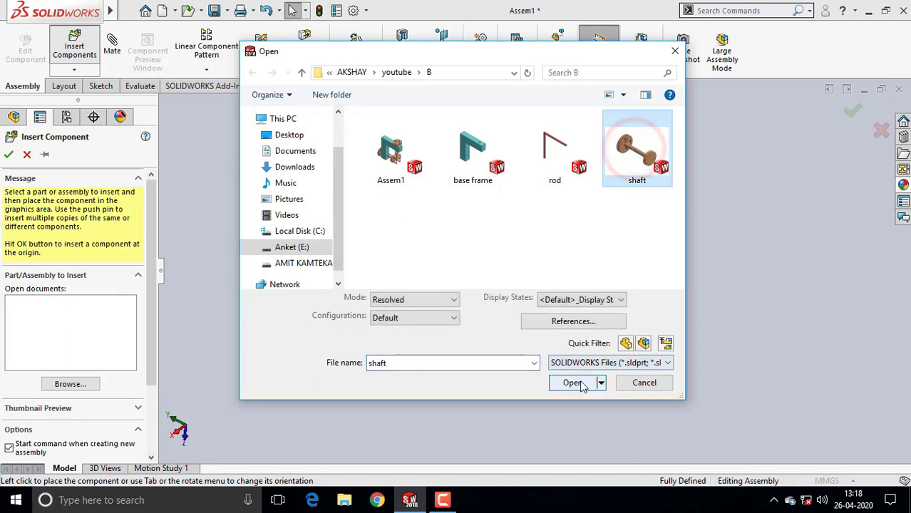
click(565, 386)
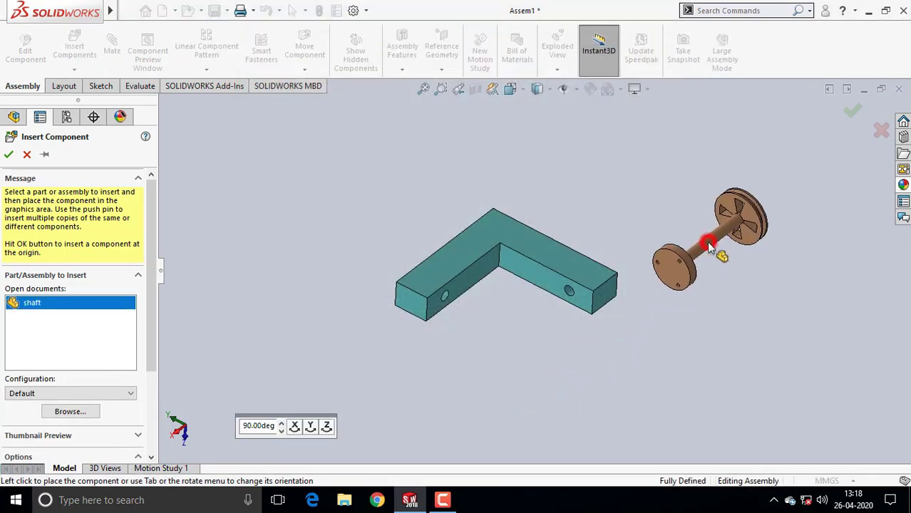
click(709, 244)
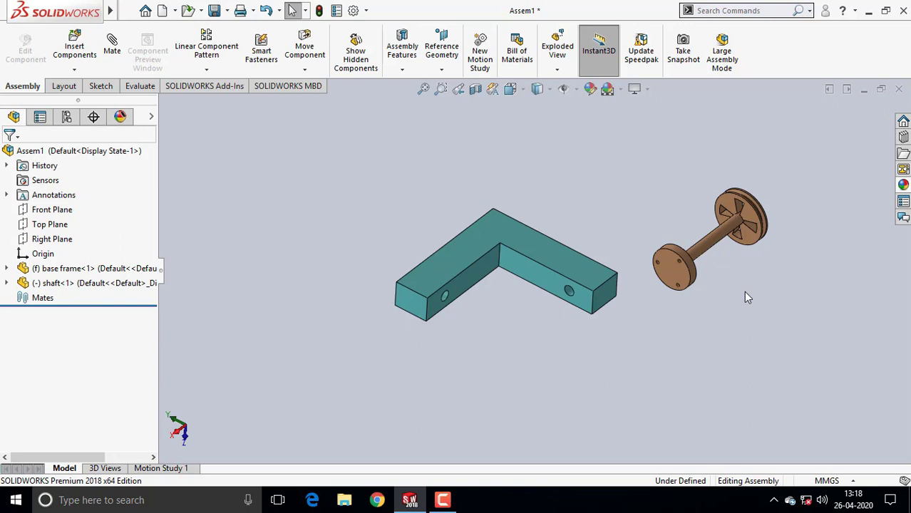
mouse_move(720, 228)
ctrl+mouse_down()
mouse_move(566, 362)
mouse_move(432, 373)
ctrl+mouse_up()
click(597, 376)
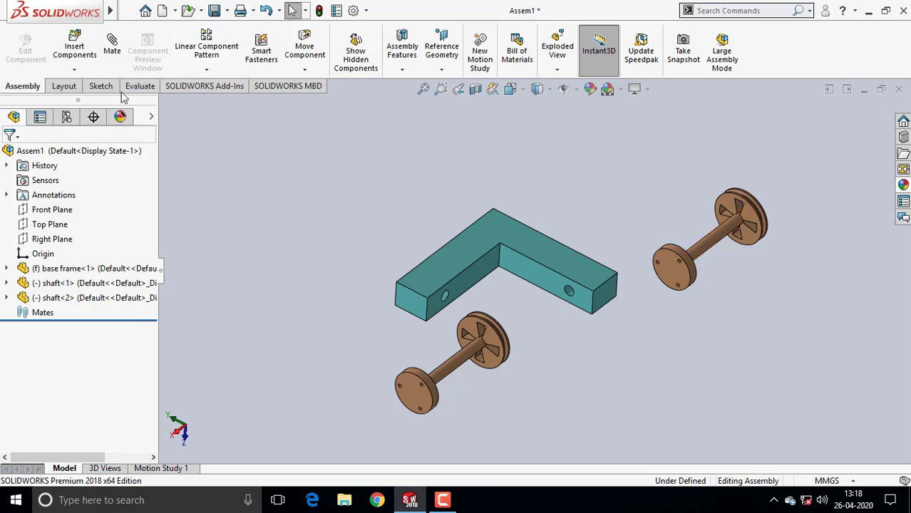
Mate shaft<1> concentric with the base frame's hole
click(112, 51)
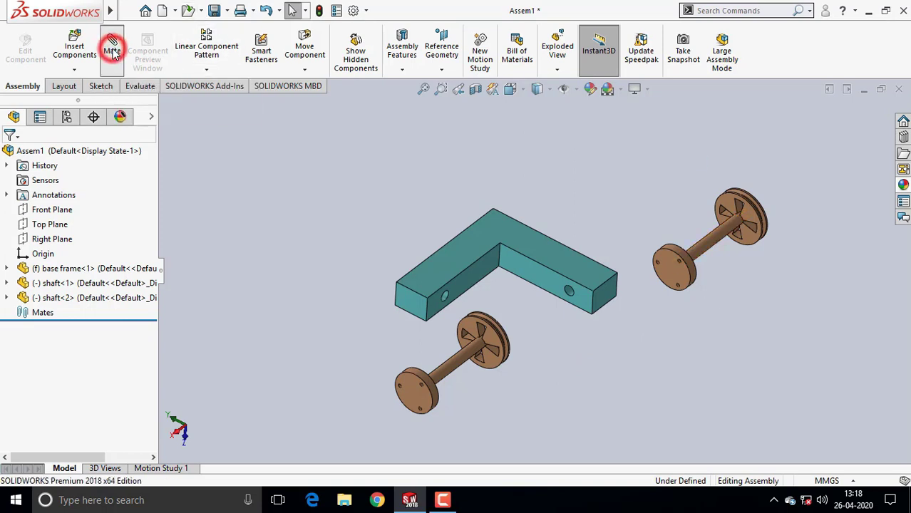
click(722, 244)
scroll(563, 292, down, 4)
scroll(576, 296, down, 2)
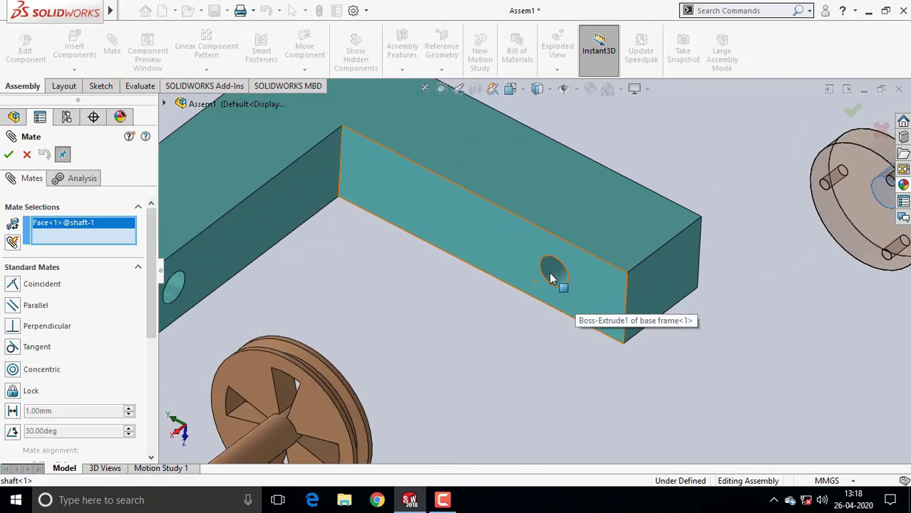
click(555, 274)
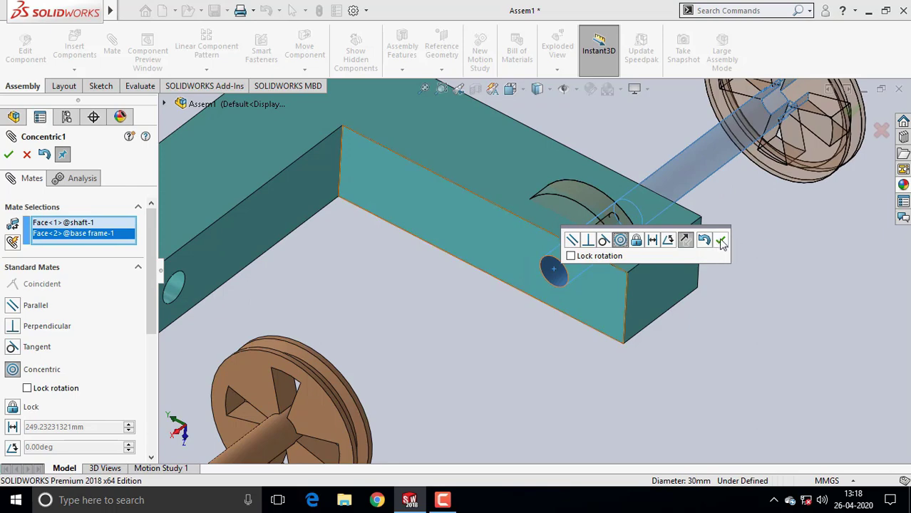
click(720, 244)
scroll(704, 247, up, 2)
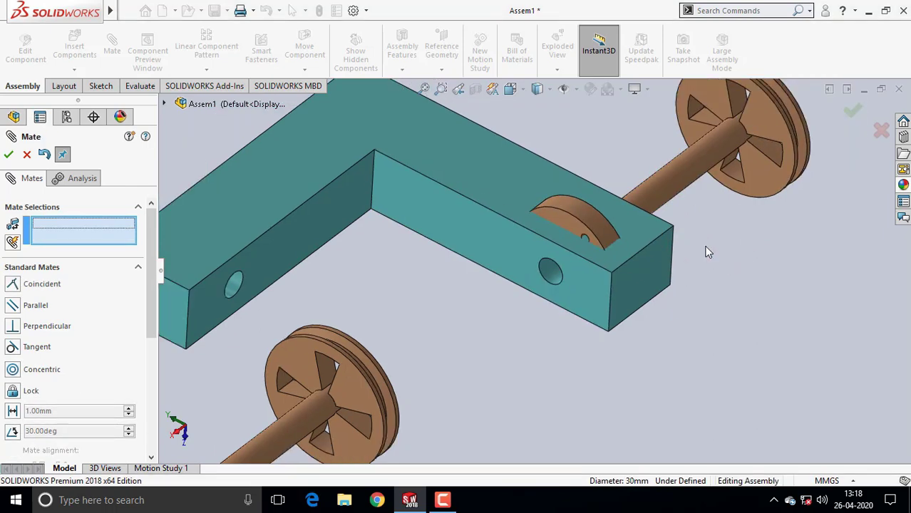
scroll(703, 248, up, 2)
scroll(663, 224, down, 3)
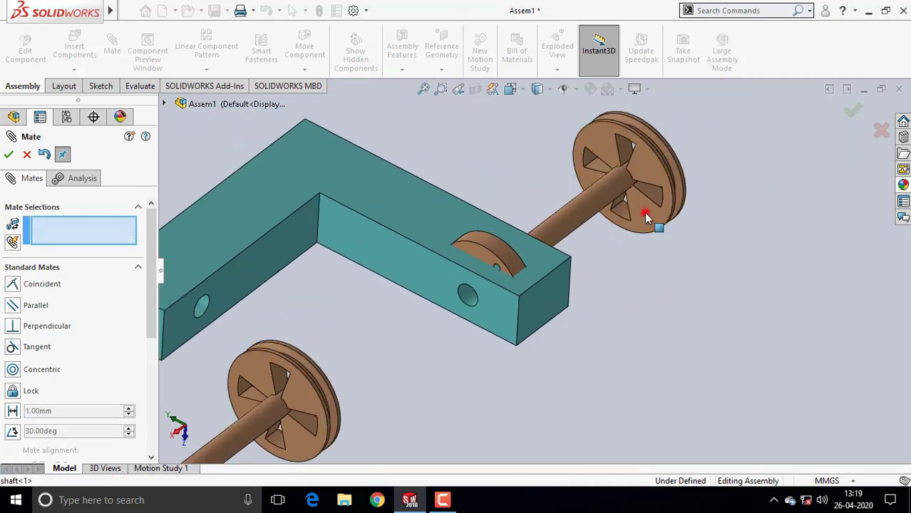
Add a 25 mm distance mate between the shaft's wheel face and the frame's side face
click(644, 213)
mouse_move(633, 316)
middle_down()
mouse_move(584, 369)
mouse_move(426, 250)
middle_up()
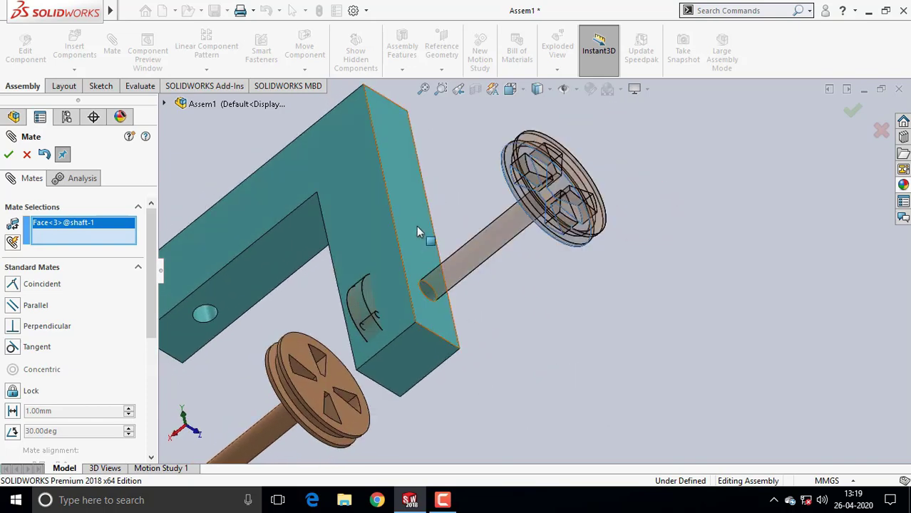
click(416, 226)
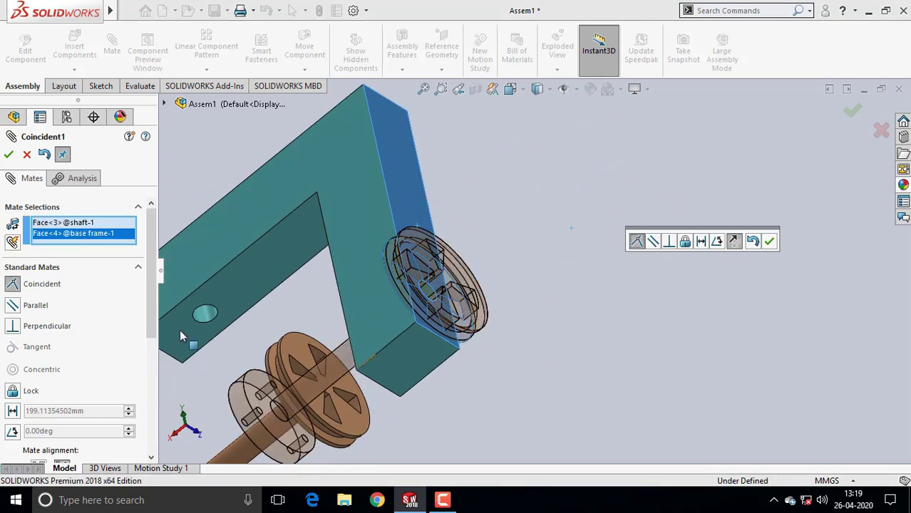
click(12, 412)
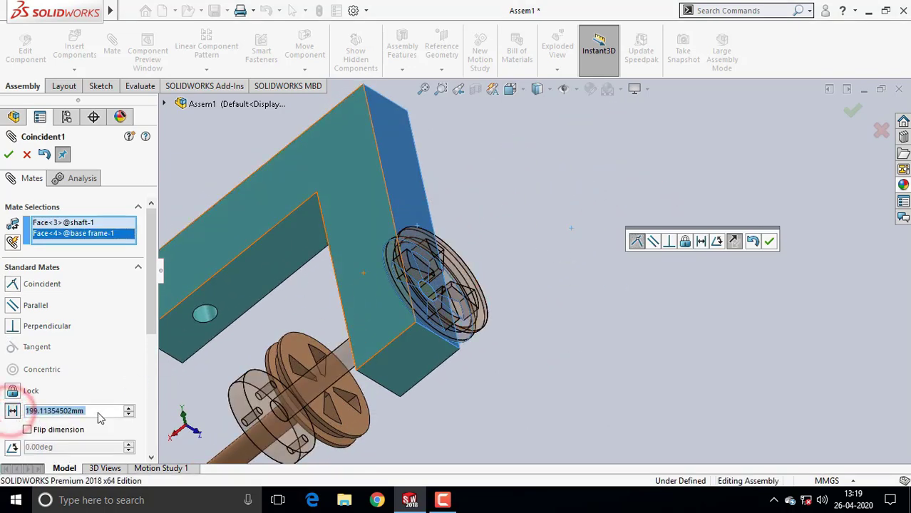
click(96, 411)
double_click(98, 411)
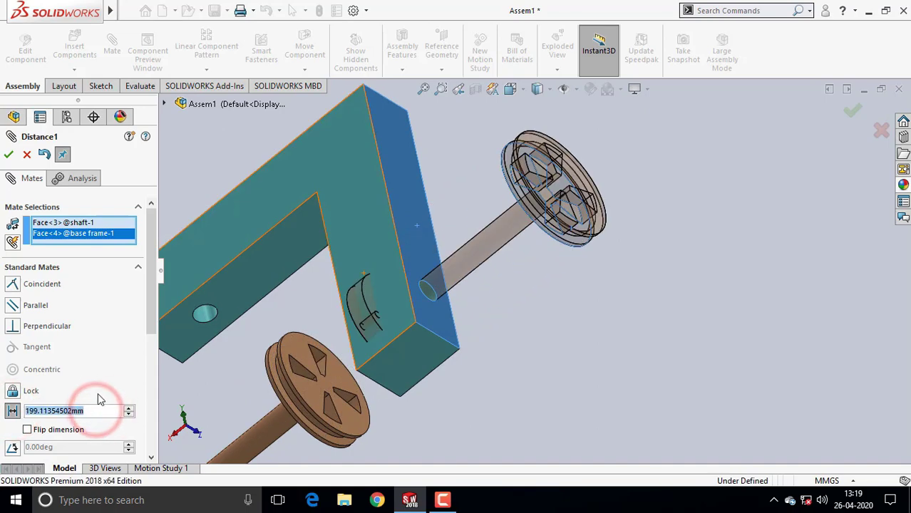
text(2)
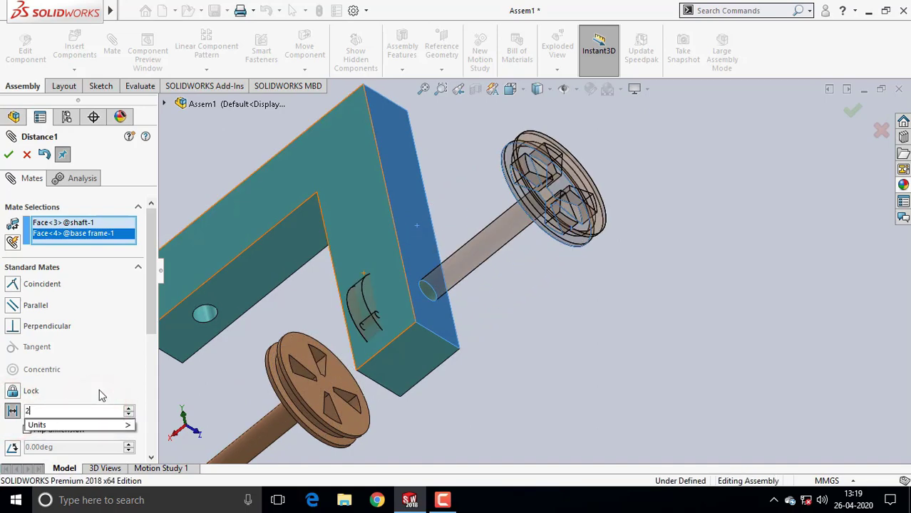
text(0)
key(BackSpace)
text(5)
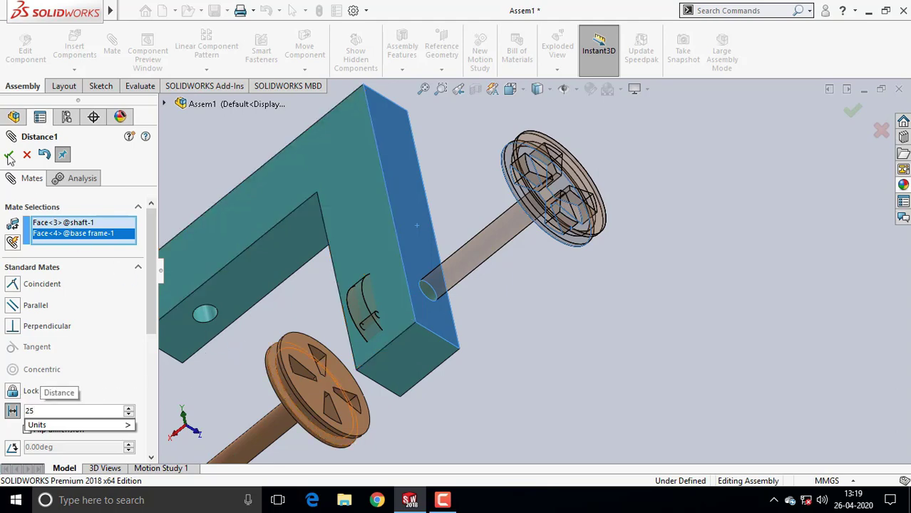
click(201, 162)
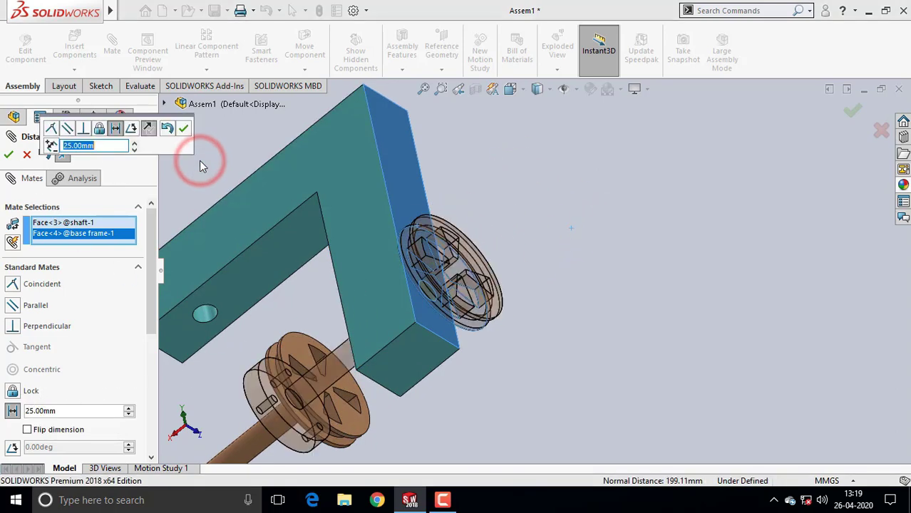
click(9, 155)
Mate the second shaft concentric with the frame's other hole
scroll(665, 242, up, 5)
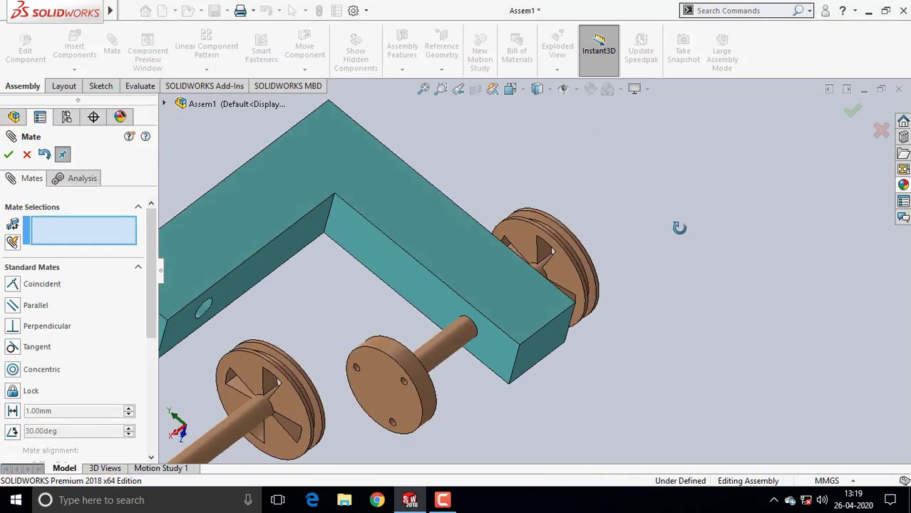
mouse_move(647, 260)
middle_down()
mouse_move(488, 398)
mouse_move(517, 343)
mouse_move(436, 398)
middle_up()
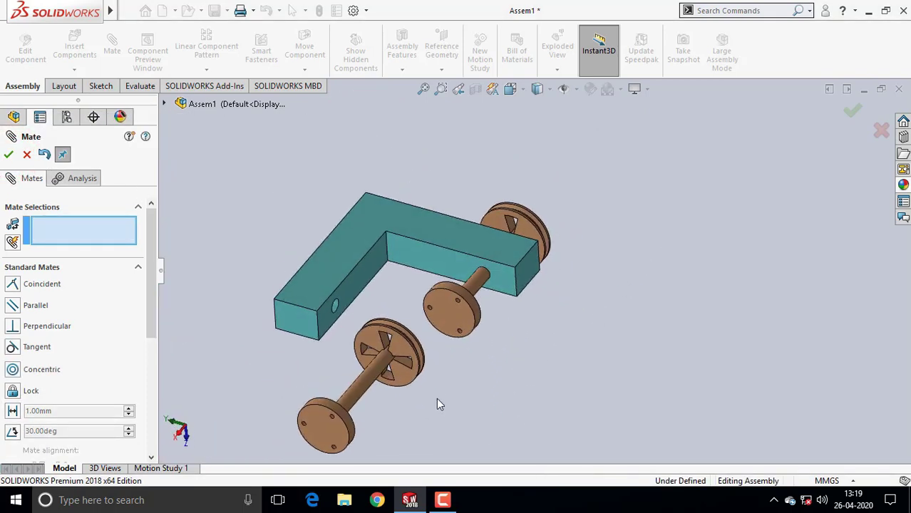
scroll(414, 388, up, 2)
scroll(427, 295, down, 3)
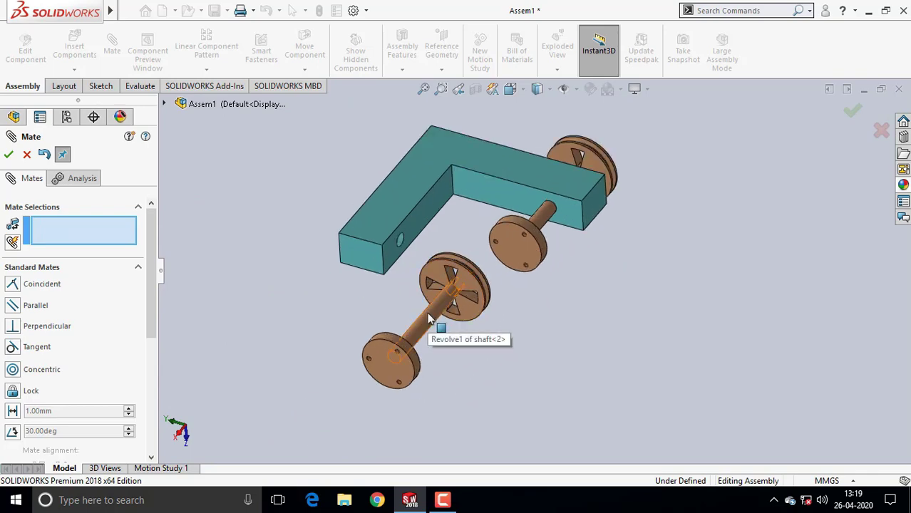
click(430, 319)
scroll(402, 255, down, 1)
scroll(402, 257, down, 3)
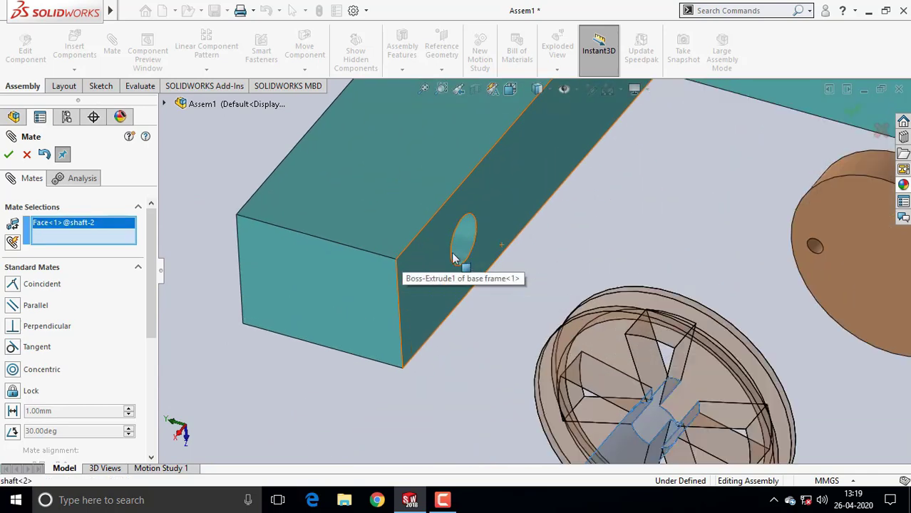
click(464, 242)
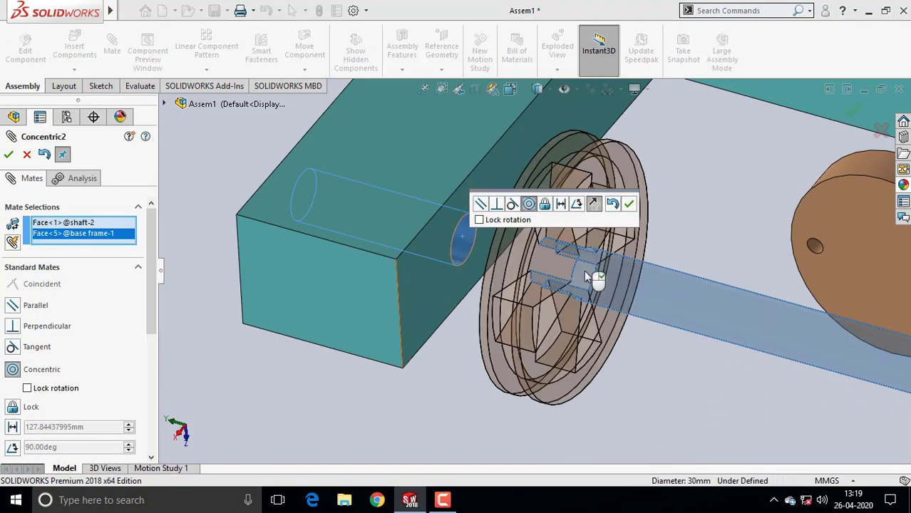
scroll(583, 270, up, 3)
scroll(606, 289, up, 2)
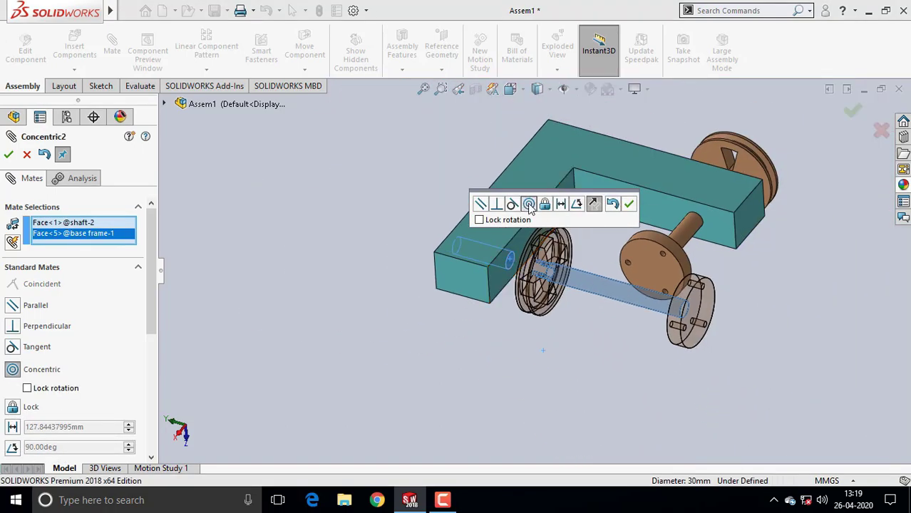
click(630, 206)
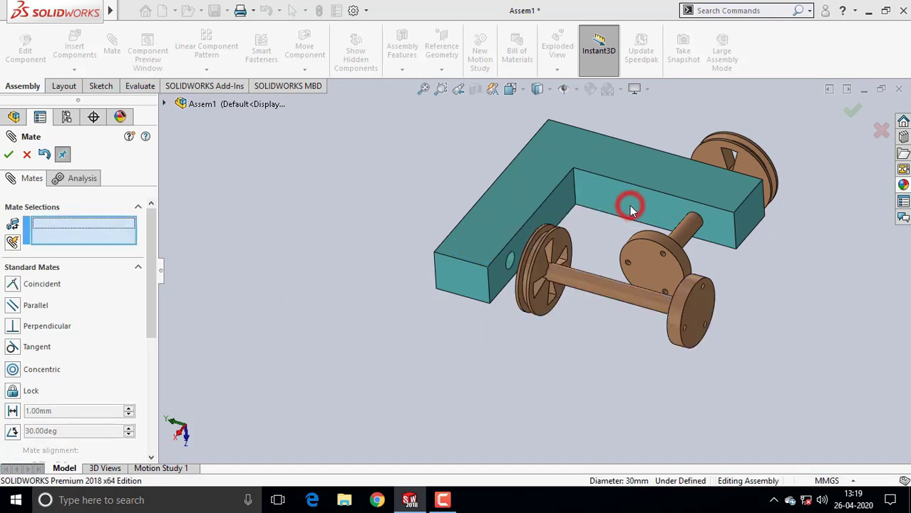
Hold the second shaft's wheel face 25 mm from the frame's side face
drag(608, 289, 465, 262)
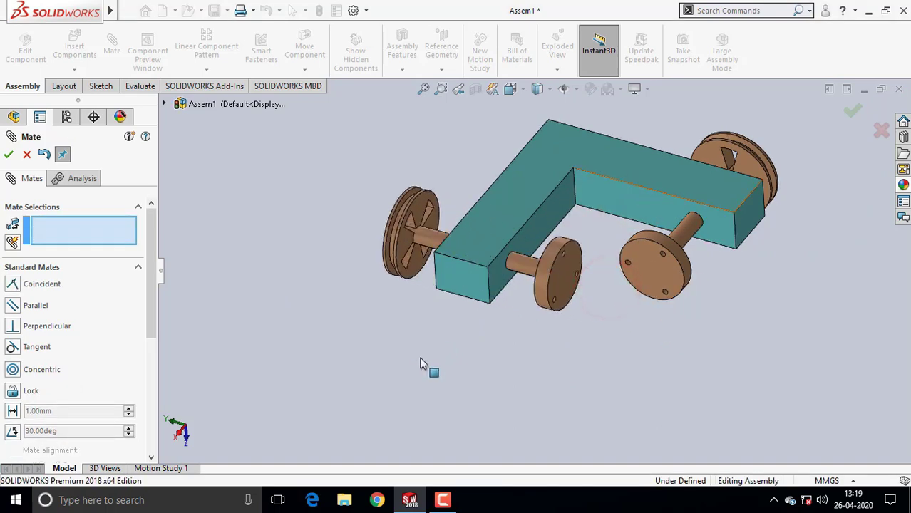
mouse_move(420, 355)
middle_down()
mouse_move(447, 379)
mouse_move(415, 283)
middle_up()
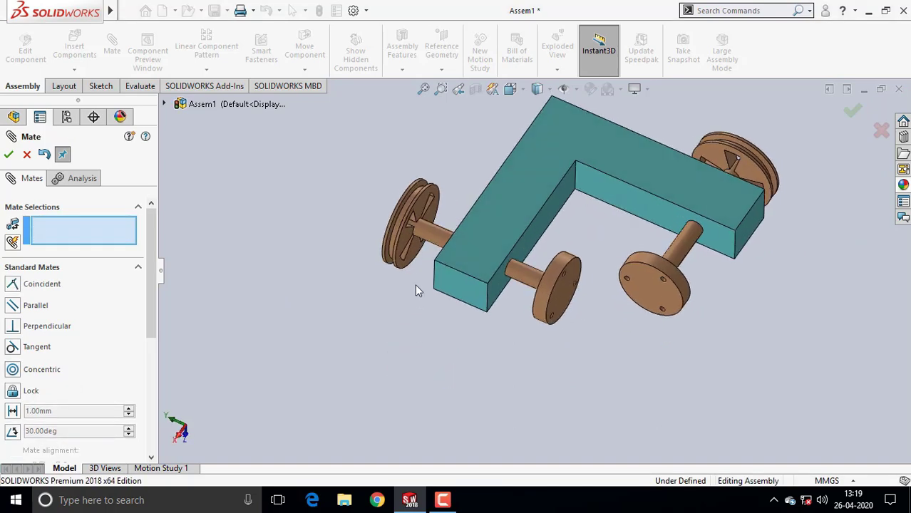
scroll(432, 253, down, 3)
click(448, 227)
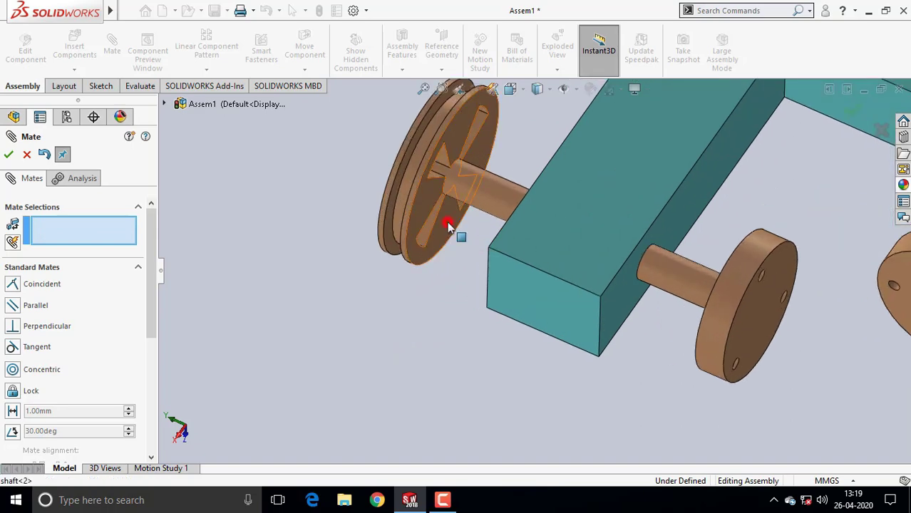
middle_drag(419, 312, 454, 319)
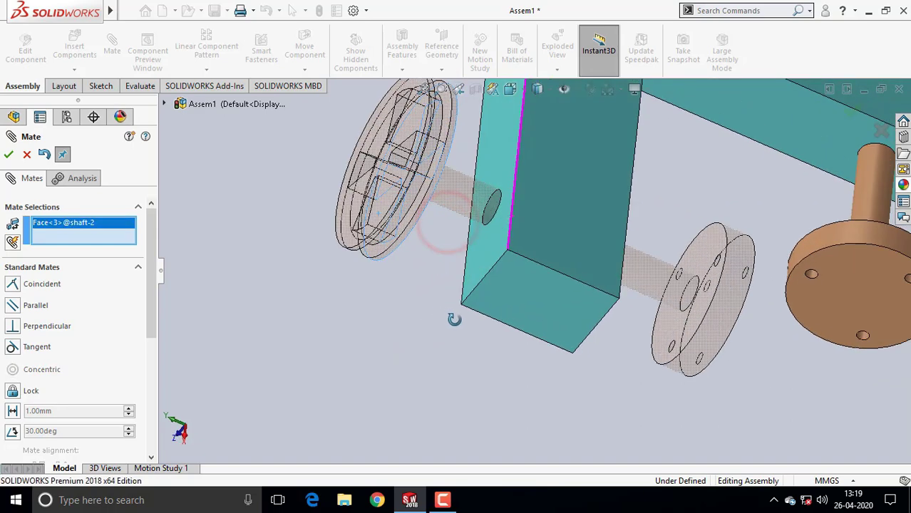
click(481, 248)
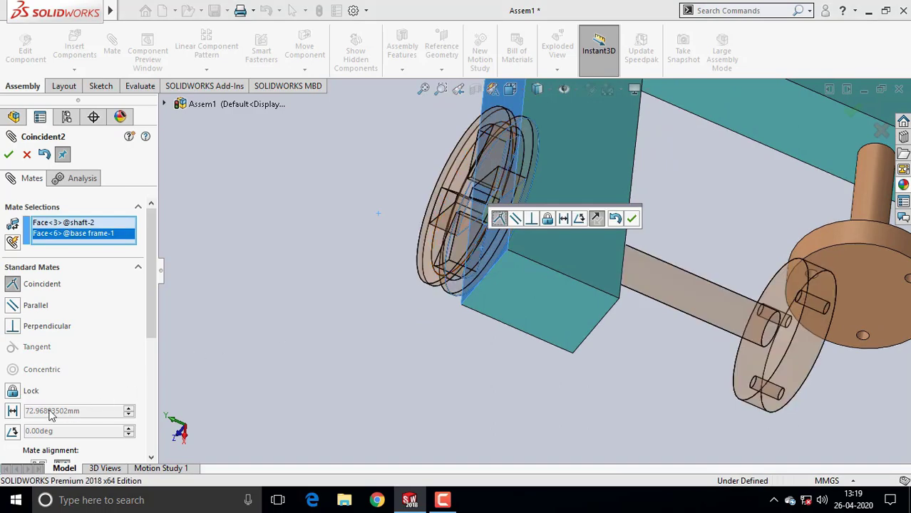
click(12, 411)
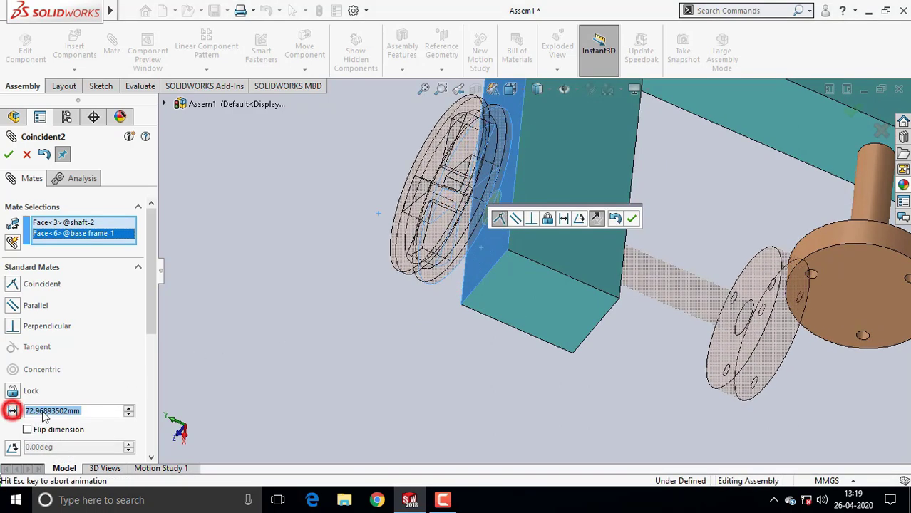
click(93, 412)
double_click(85, 411)
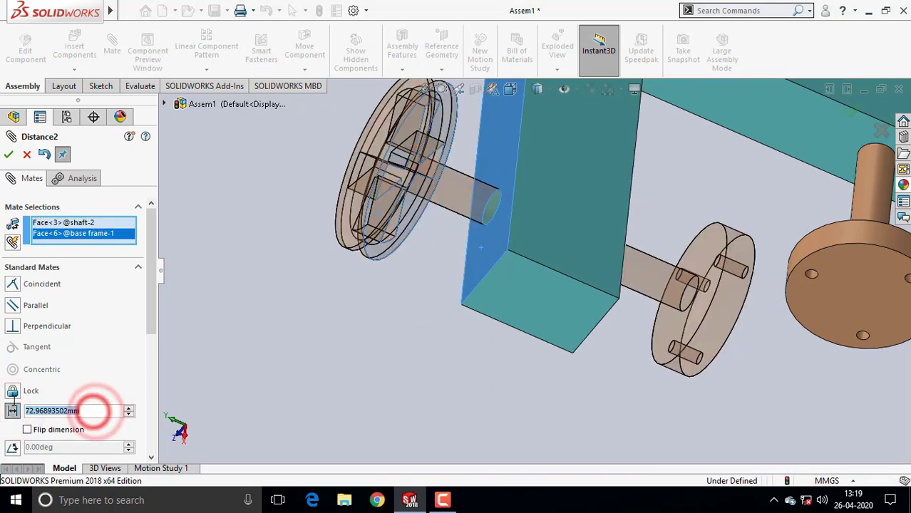
text(25)
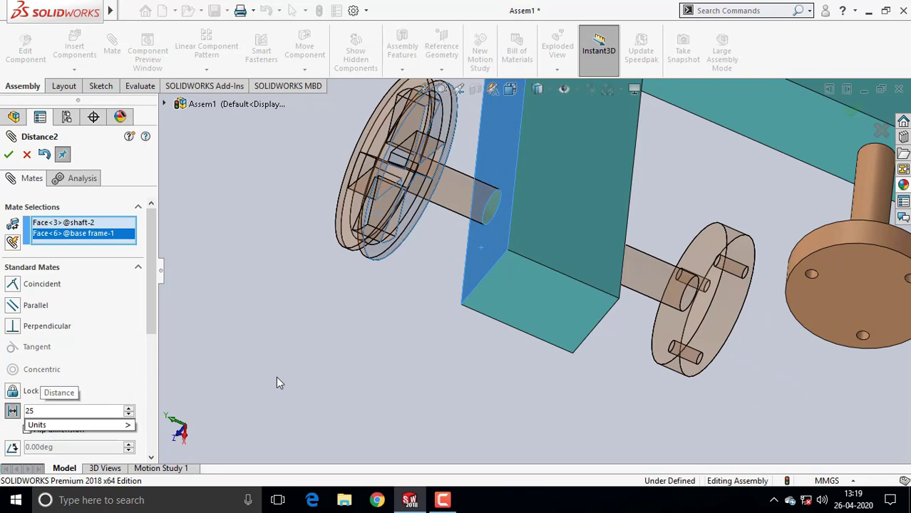
key(Return)
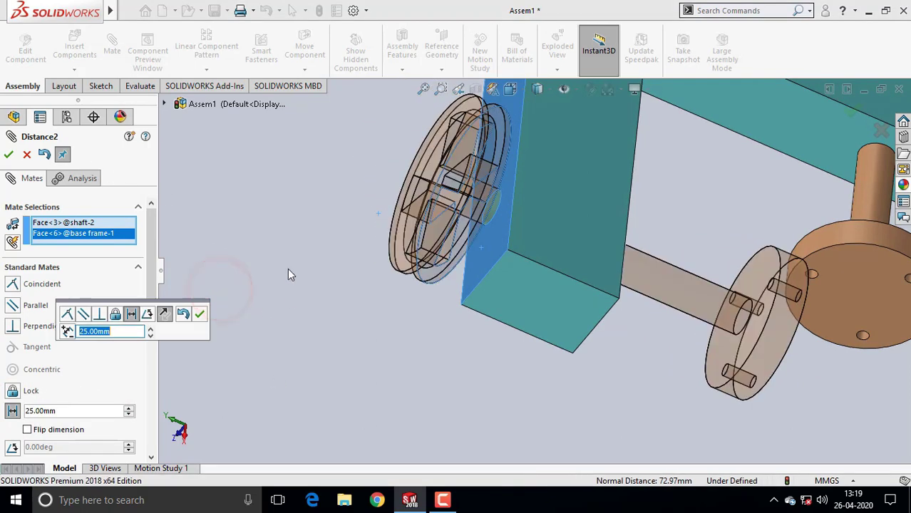
click(8, 155)
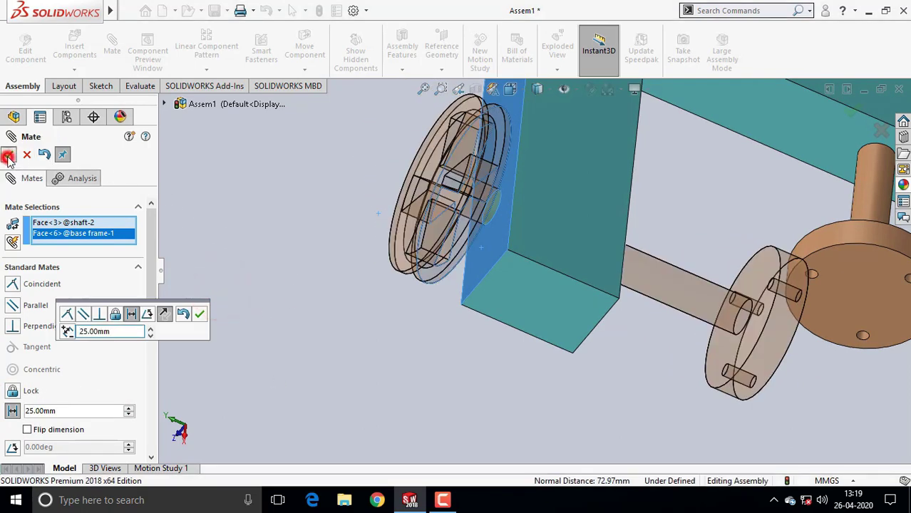
Close the mate tool, zoom out and spin the shafts' wheels to test rotation
key(z)
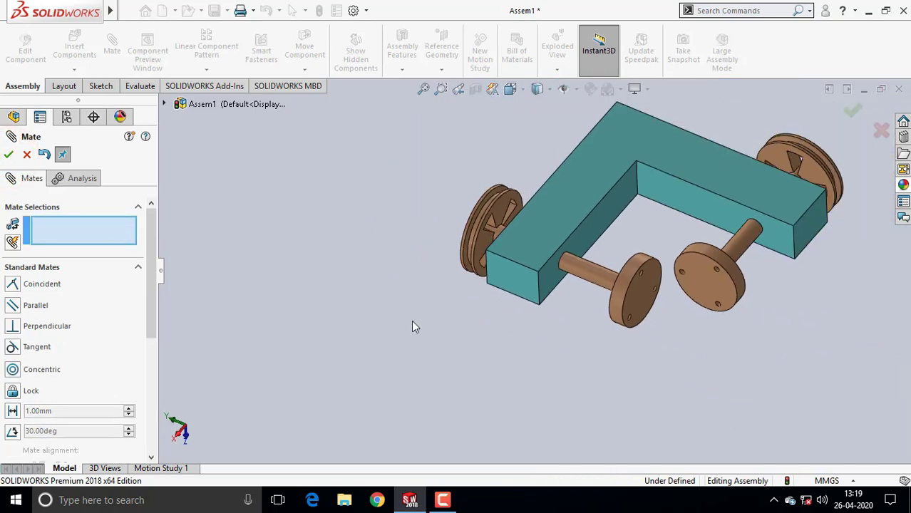
mouse_move(434, 349)
middle_down()
mouse_move(433, 296)
mouse_move(714, 303)
middle_up()
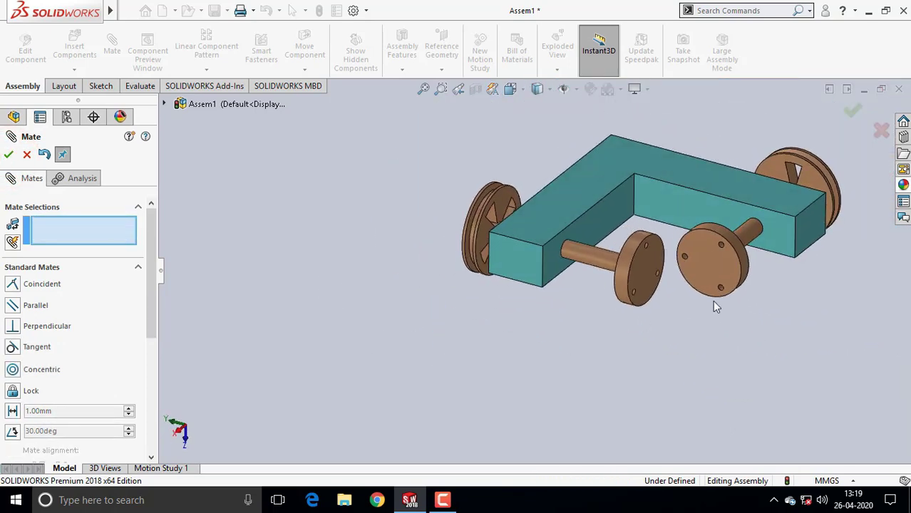
click(882, 133)
middle_drag(749, 214, 647, 255)
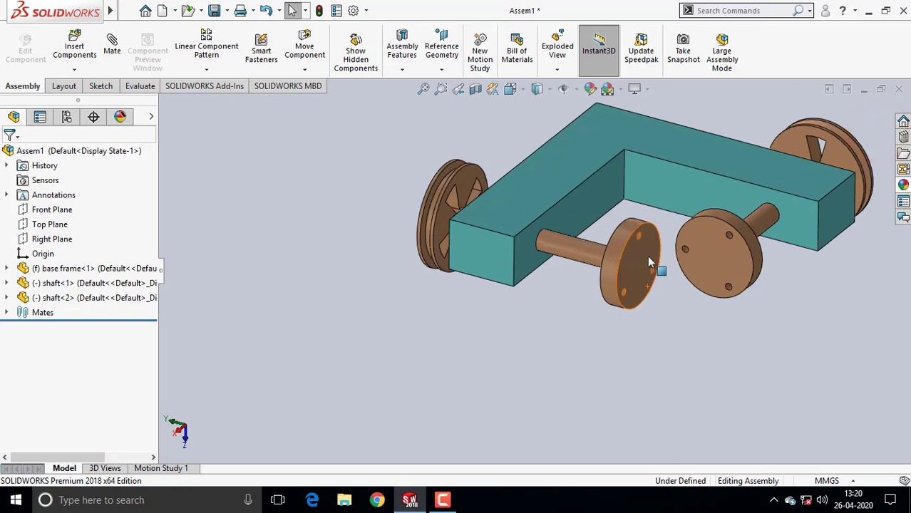
click(633, 255)
drag(633, 258, 622, 276)
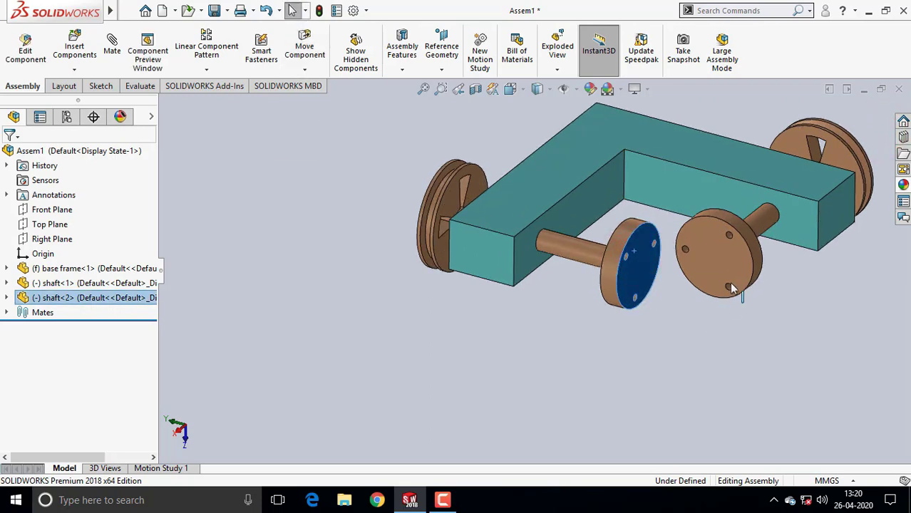
click(736, 260)
click(709, 344)
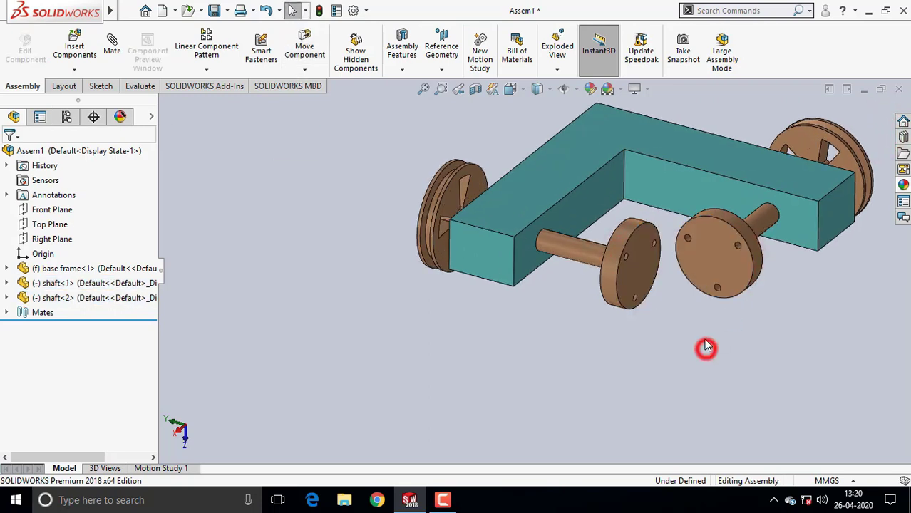
mouse_move(705, 346)
middle_down()
mouse_move(739, 319)
mouse_move(729, 306)
mouse_move(707, 309)
middle_up()
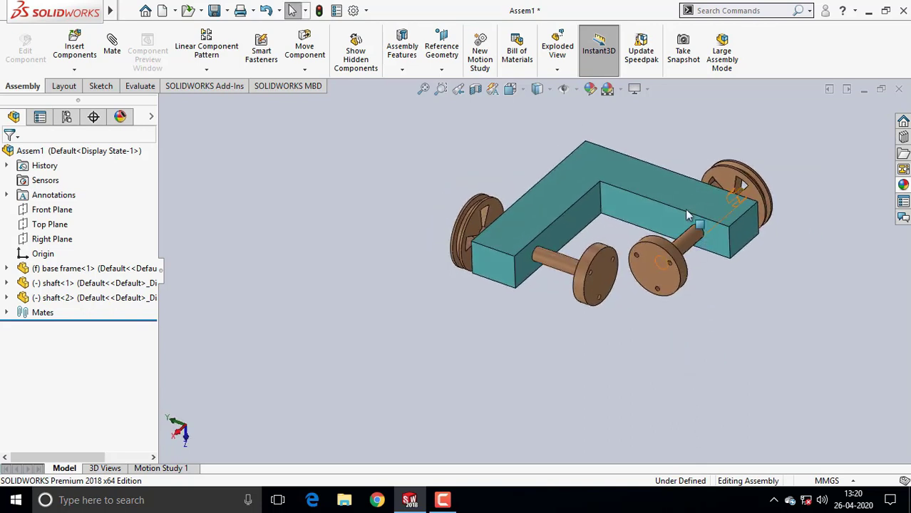
scroll(700, 185, down, 2)
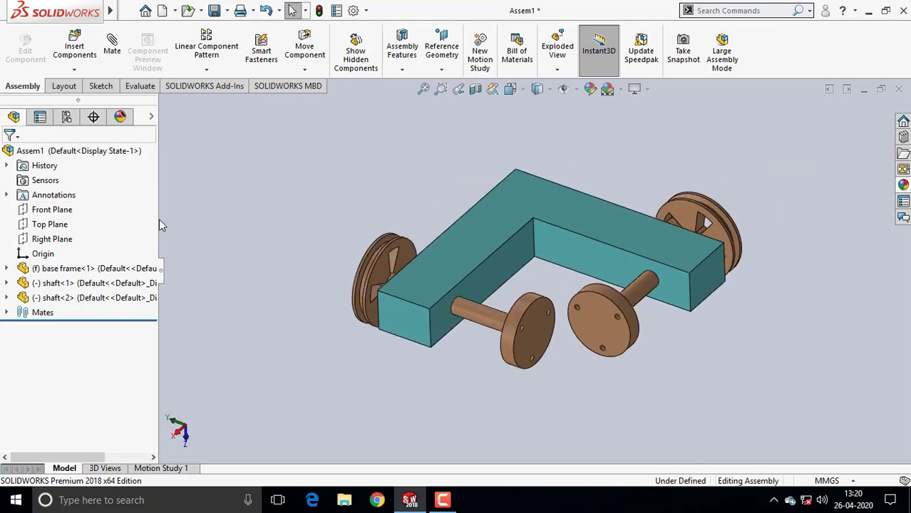
click(74, 50)
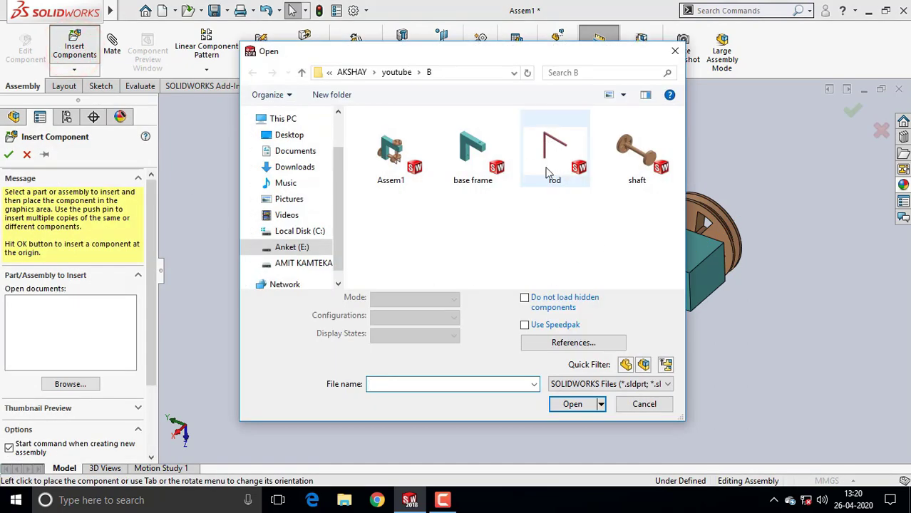
Insert the rod part and Ctrl-drag two copies, giving rod<1> to rod<3>
click(546, 153)
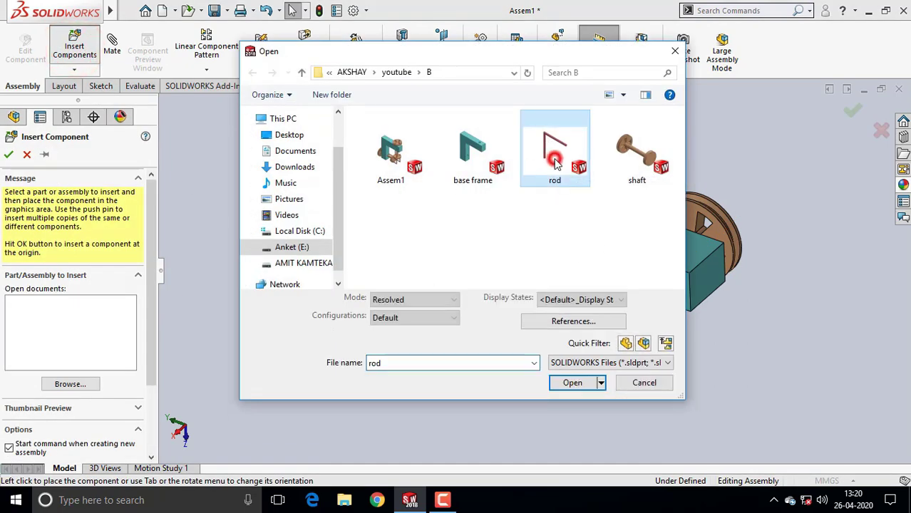
click(573, 384)
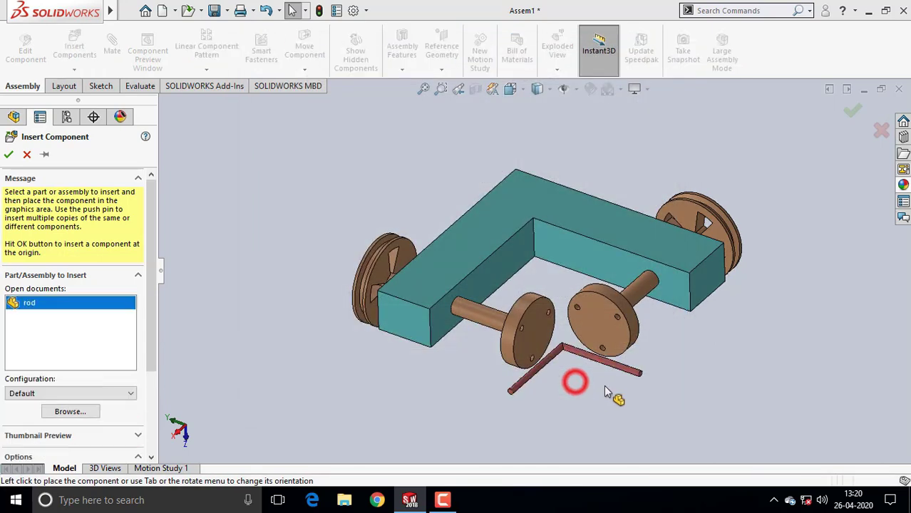
click(701, 363)
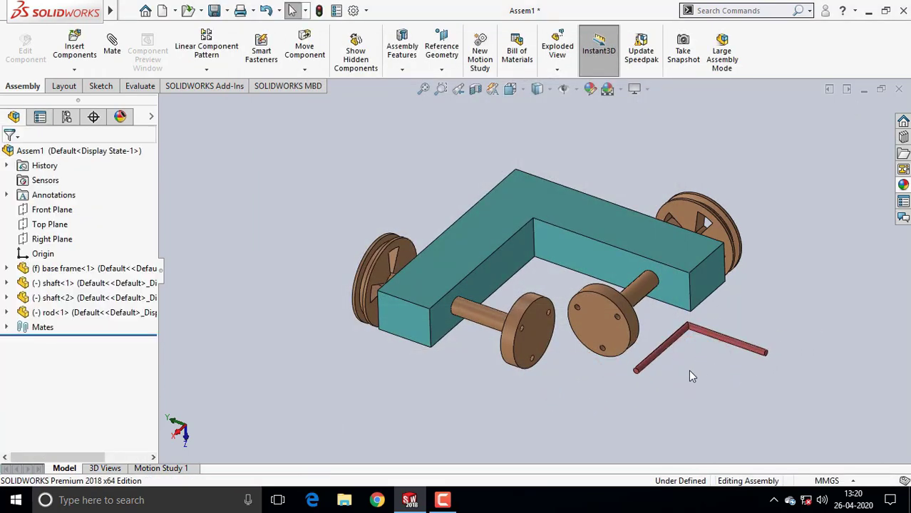
ctrl+drag(664, 349, 738, 408)
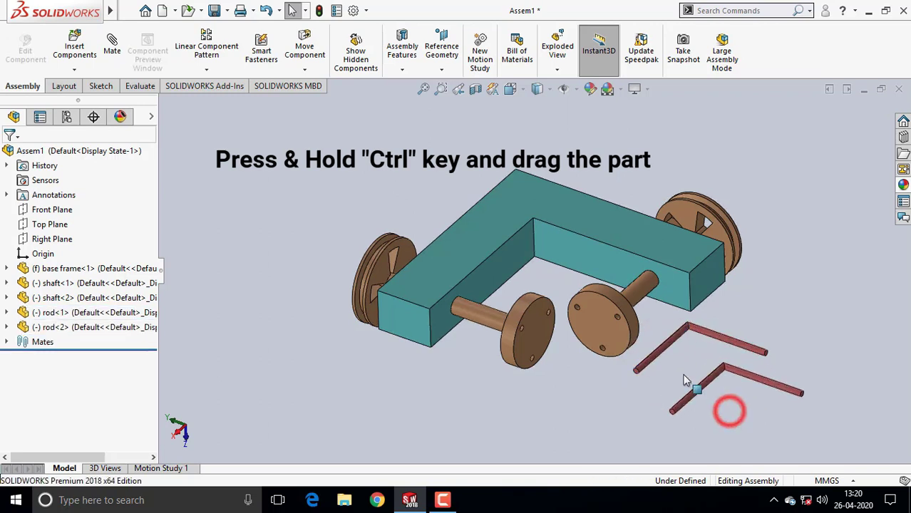
ctrl+drag(665, 343, 472, 424)
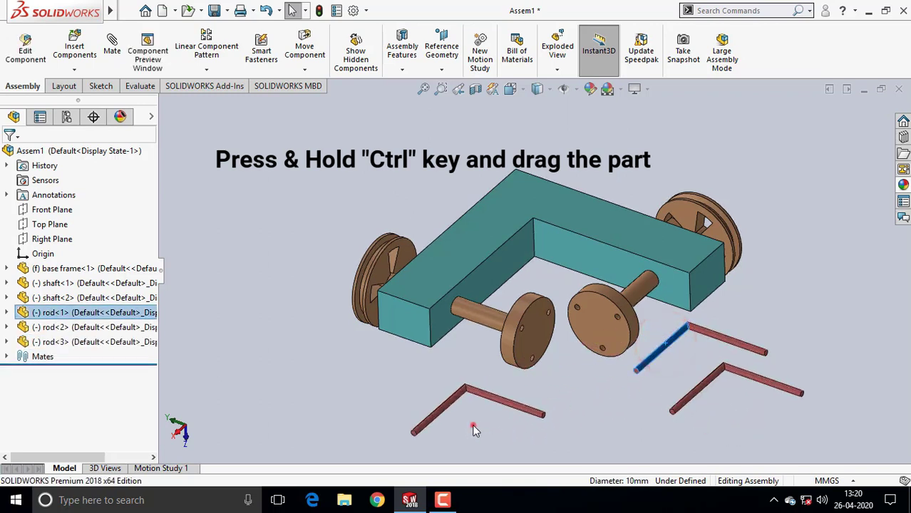
click(112, 47)
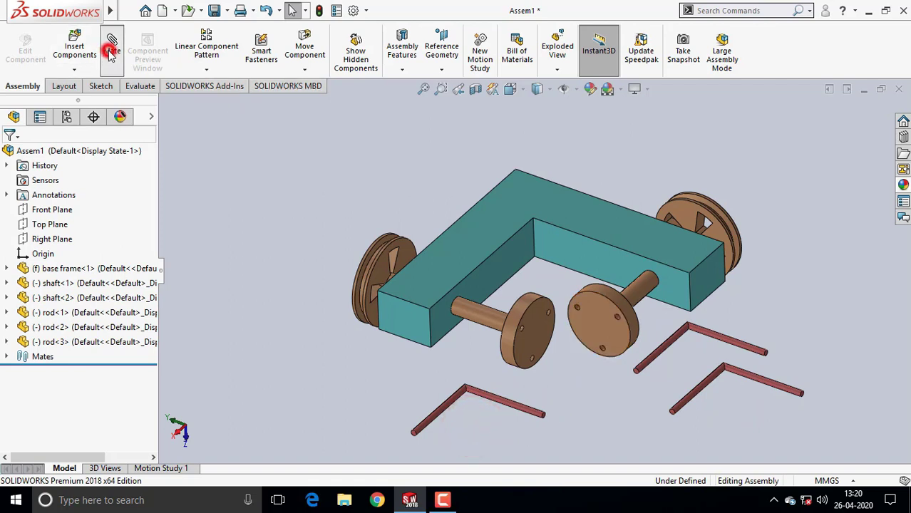
Mate one end of rod<1> concentric with a hole in the first wheel disc
click(729, 343)
scroll(577, 314, down, 3)
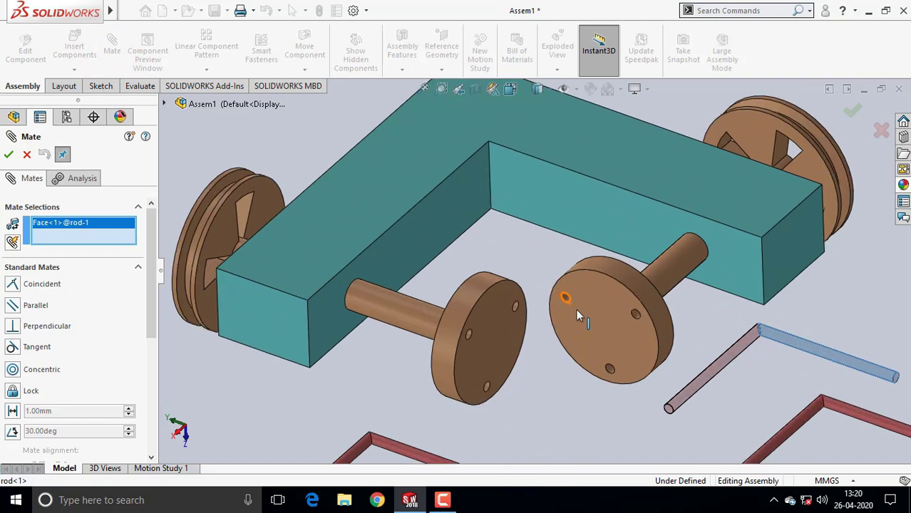
scroll(577, 315, down, 3)
scroll(553, 270, down, 2)
click(560, 268)
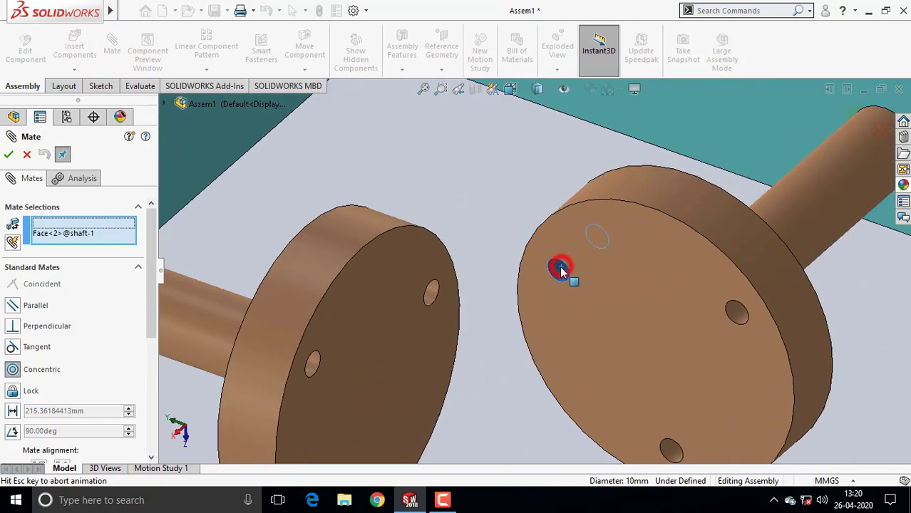
scroll(560, 268, up, 3)
scroll(570, 274, up, 3)
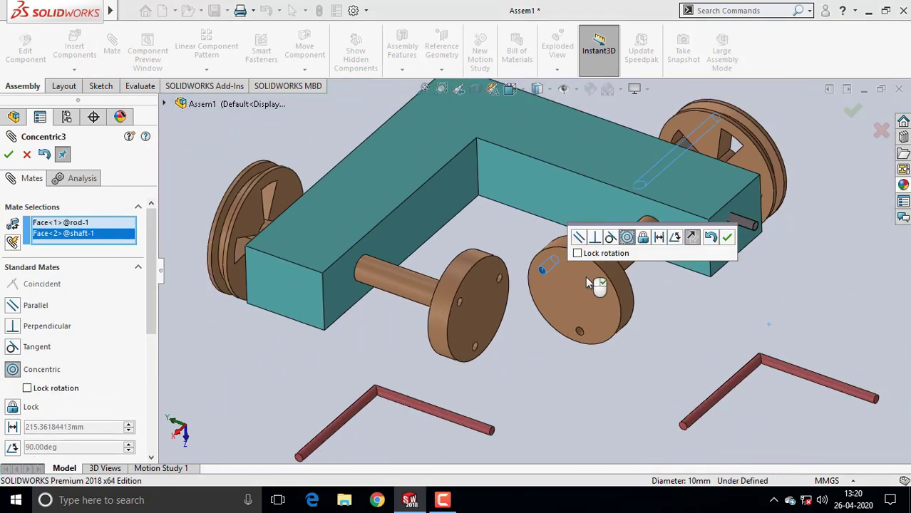
click(727, 238)
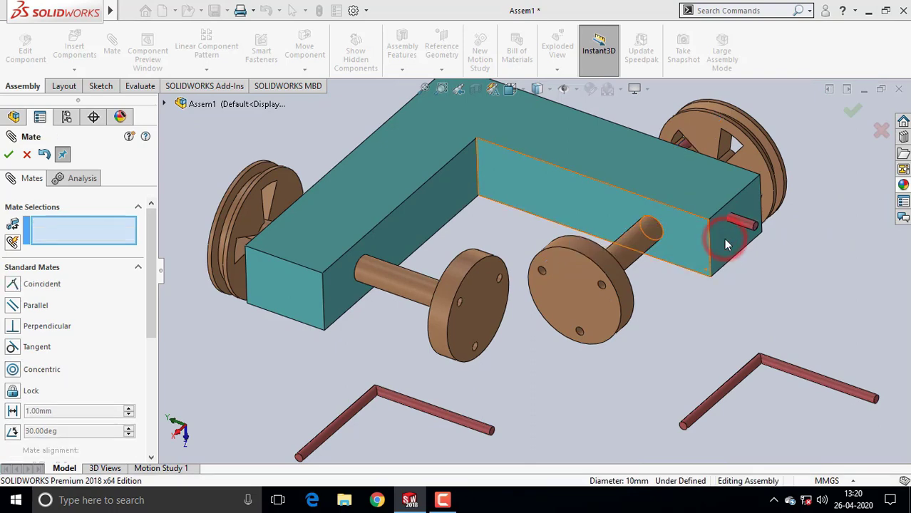
drag(734, 246, 616, 344)
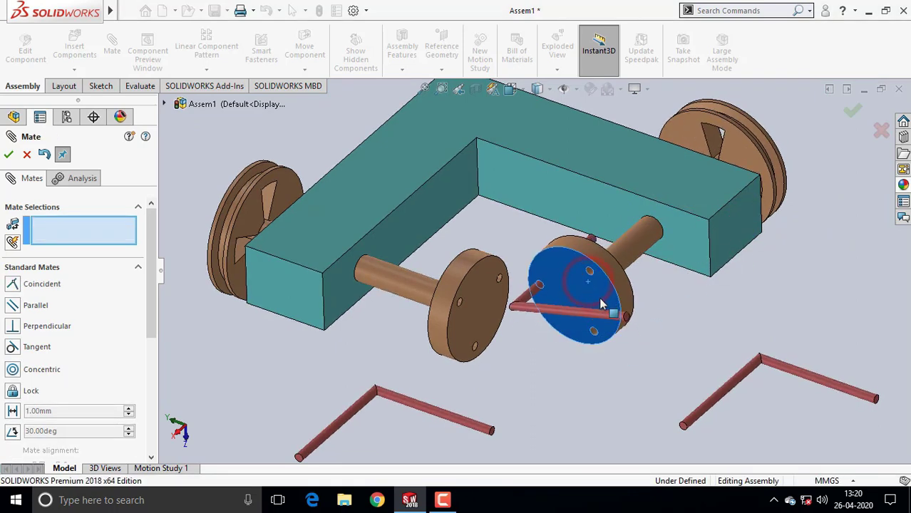
drag(589, 287, 571, 360)
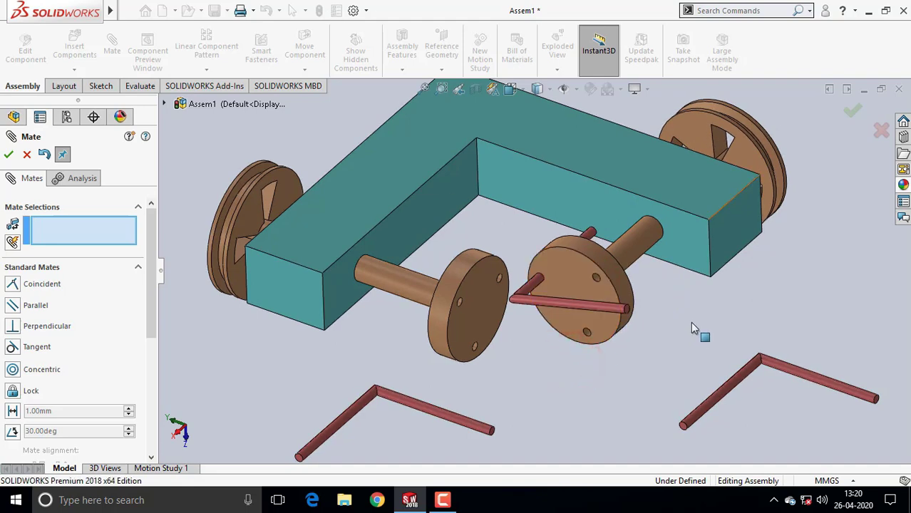
Mate the rod's other end concentric in the other disc's hole, flipping alignment
click(580, 306)
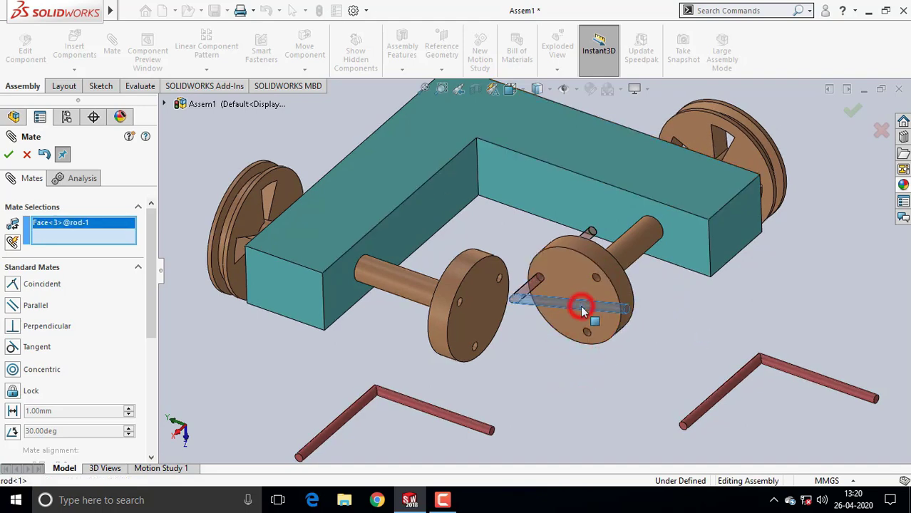
scroll(504, 282, down, 5)
scroll(509, 270, down, 3)
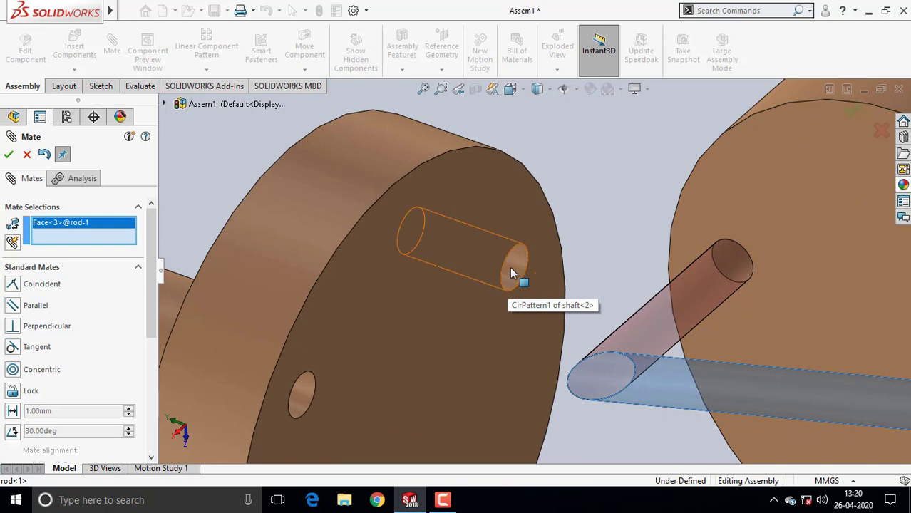
click(511, 269)
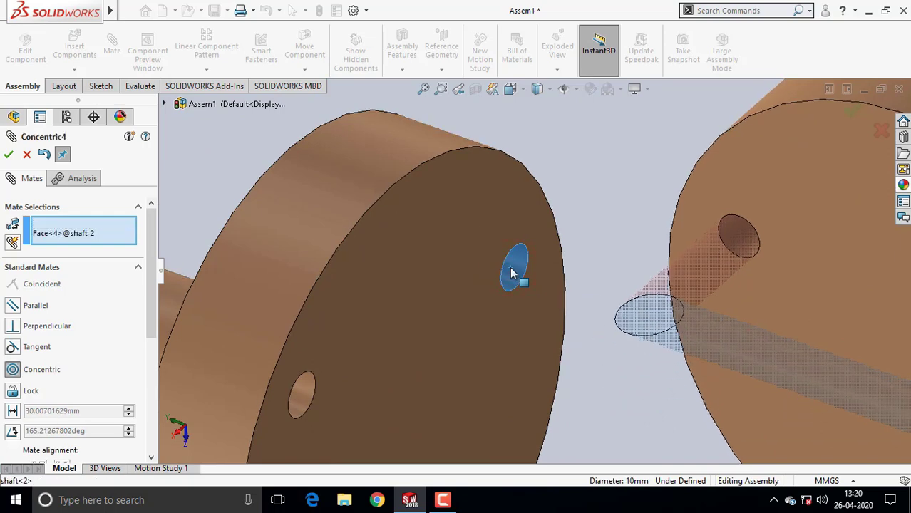
scroll(558, 315, up, 2)
scroll(599, 335, up, 4)
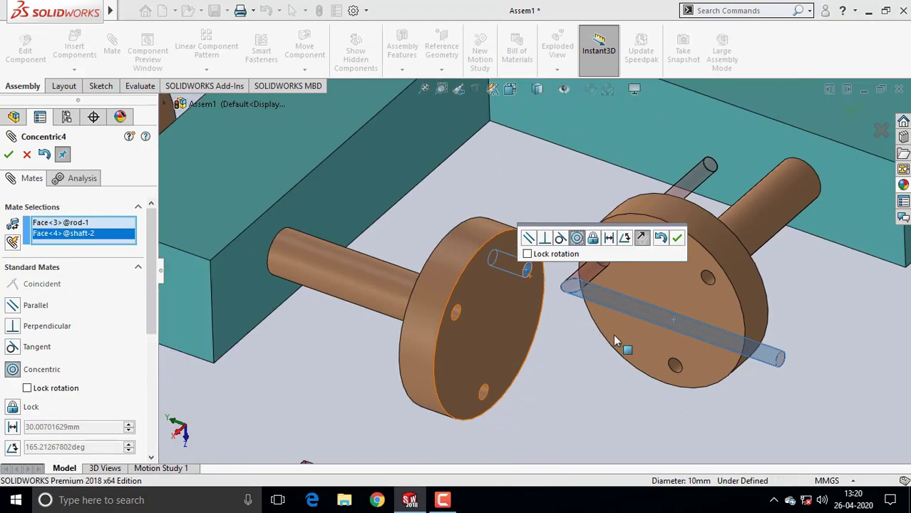
click(641, 238)
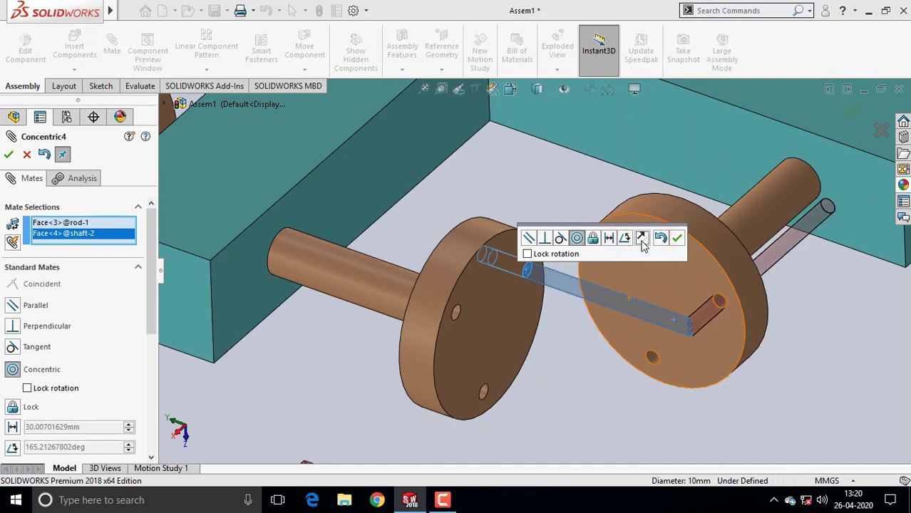
click(679, 238)
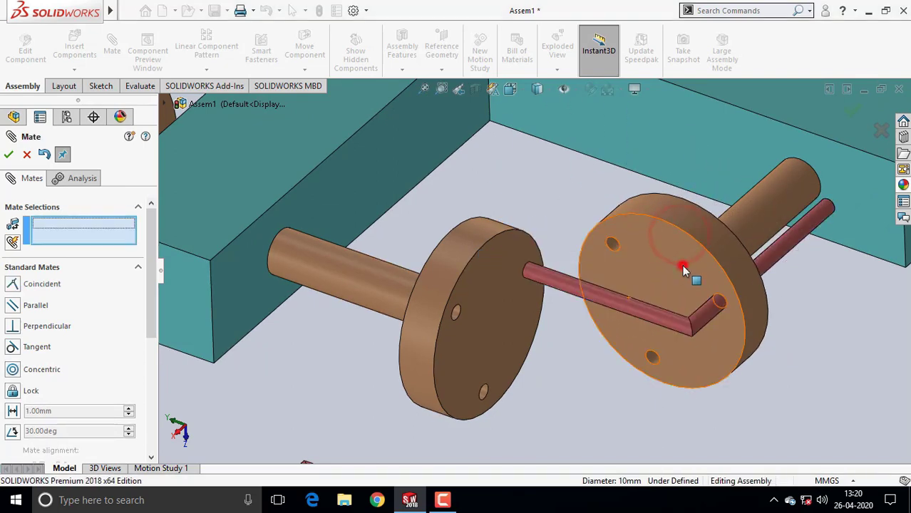
mouse_move(644, 239)
mouse_down()
mouse_move(584, 274)
mouse_move(583, 366)
mouse_up()
Mate rod<2>'s end face concentric with the right wheel disc's hole
scroll(583, 356, up, 3)
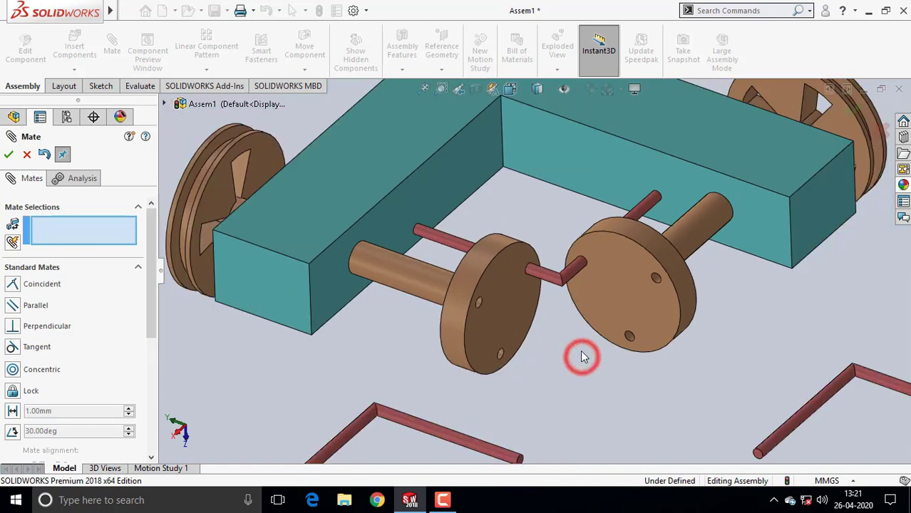
scroll(582, 348, up, 2)
scroll(646, 338, up, 2)
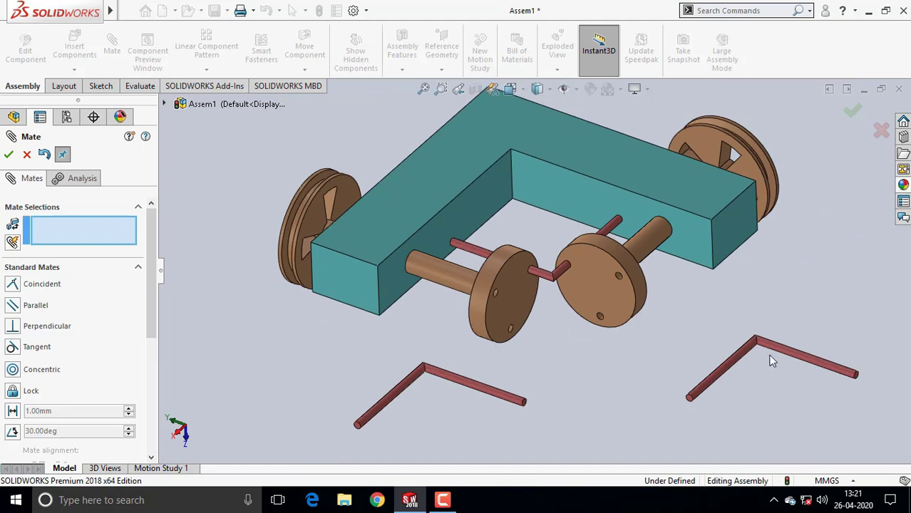
click(813, 365)
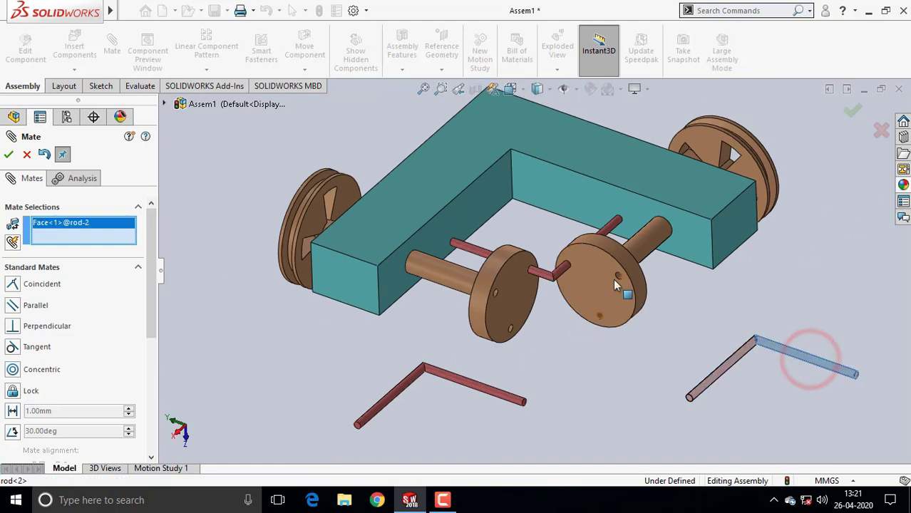
scroll(613, 279, down, 2)
scroll(568, 276, down, 3)
scroll(568, 276, down, 2)
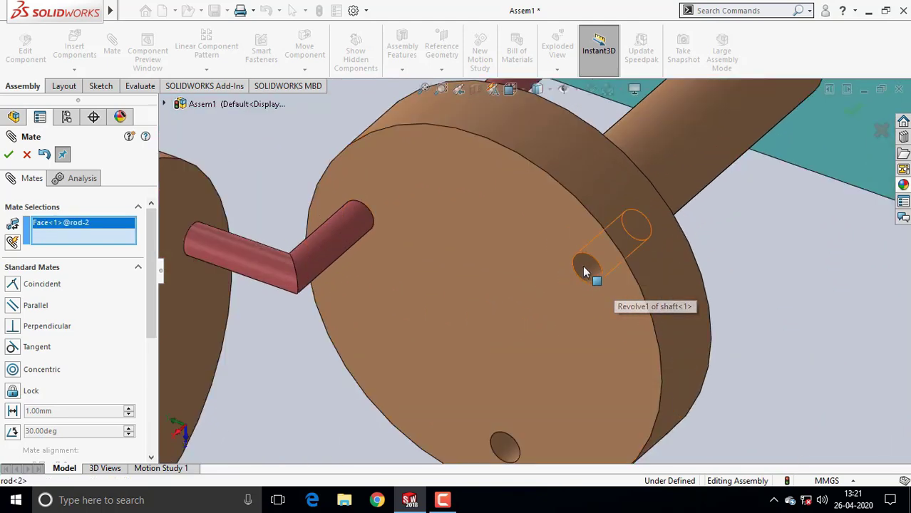
click(583, 268)
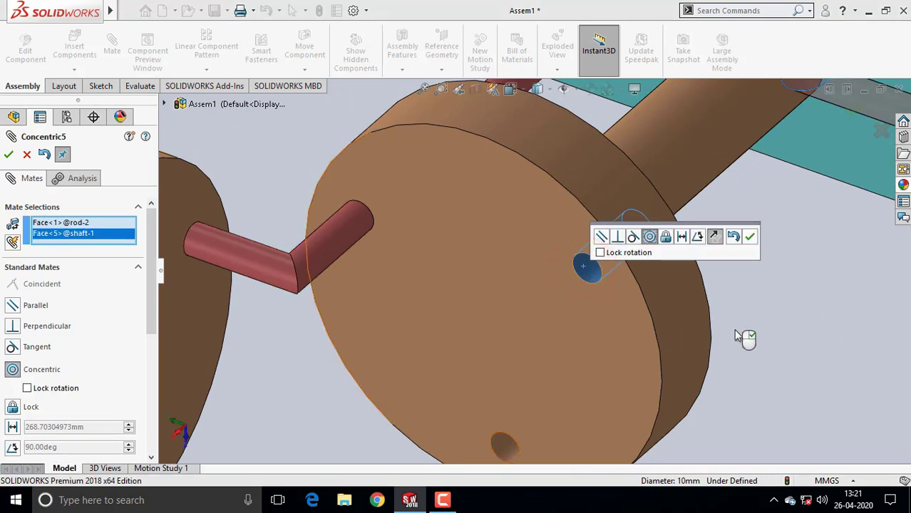
scroll(745, 317, up, 4)
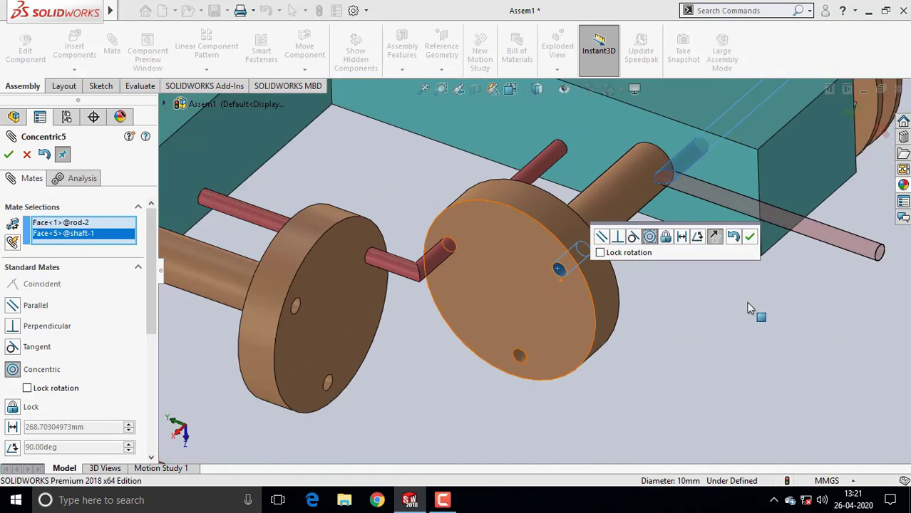
click(750, 238)
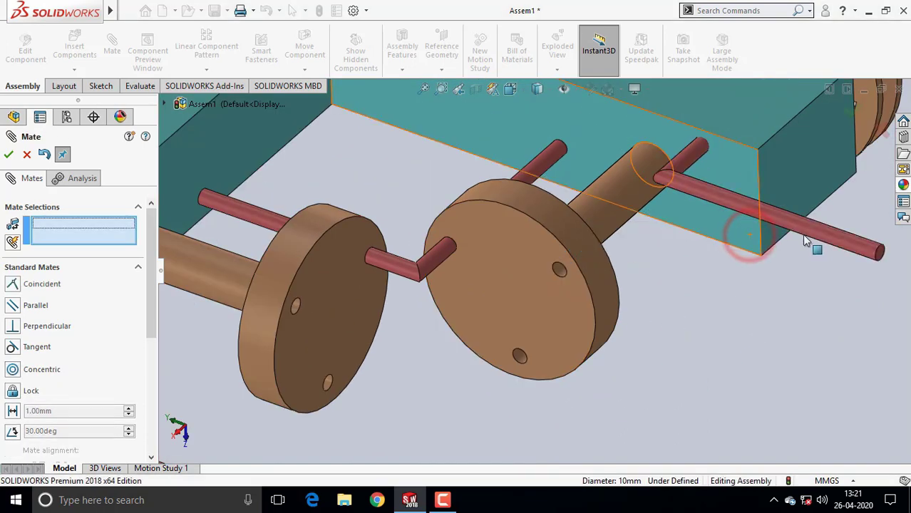
mouse_move(827, 237)
mouse_down()
mouse_move(628, 385)
mouse_move(582, 436)
mouse_up()
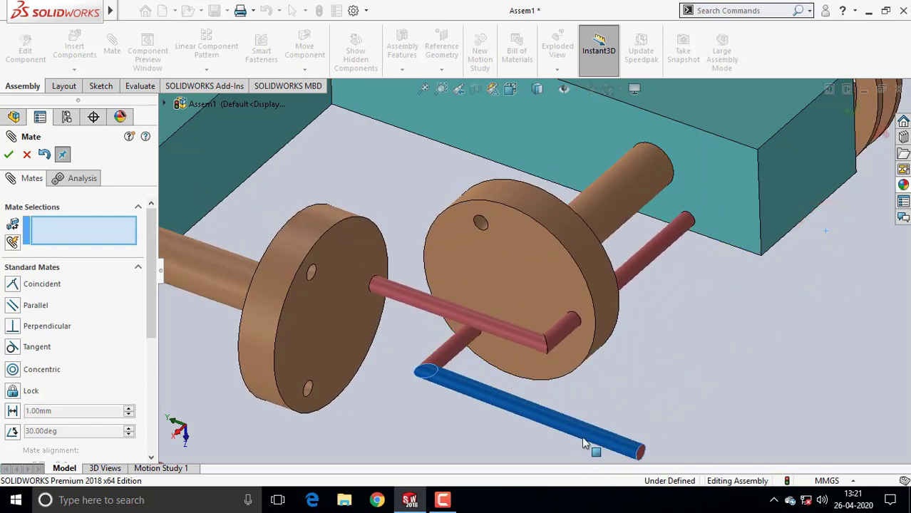
drag(543, 263, 658, 330)
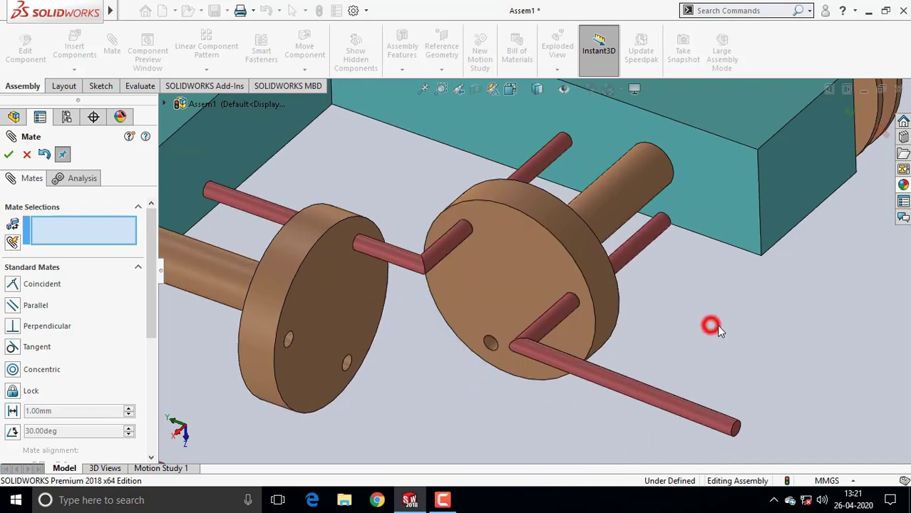
middle_drag(717, 326, 686, 347)
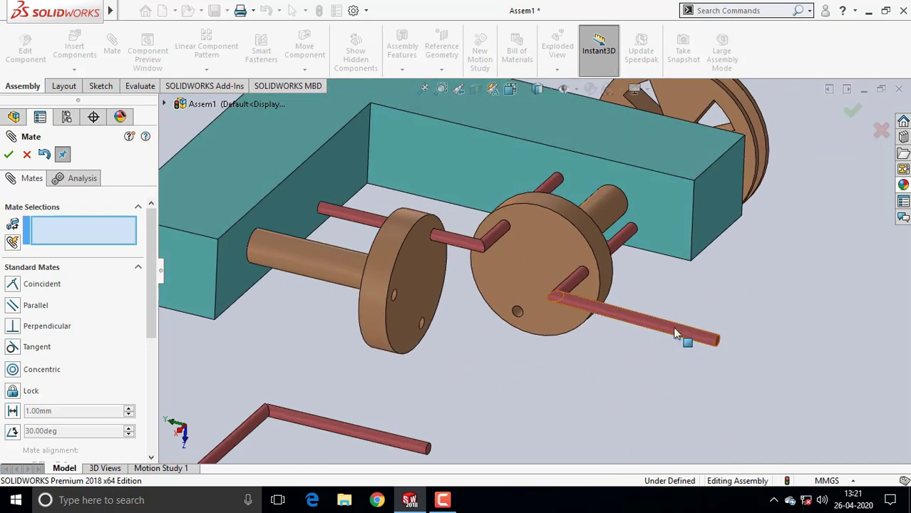
Mate rod<2>'s other end concentric in shaft<2>'s wheel hole with flipped alignment
click(676, 334)
scroll(525, 386, down, 2)
scroll(383, 296, down, 2)
scroll(399, 301, down, 2)
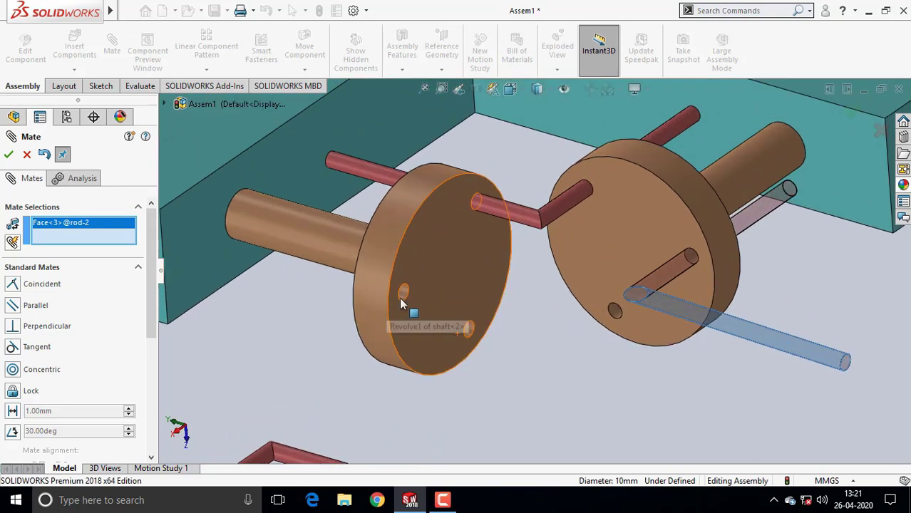
scroll(402, 303, down, 3)
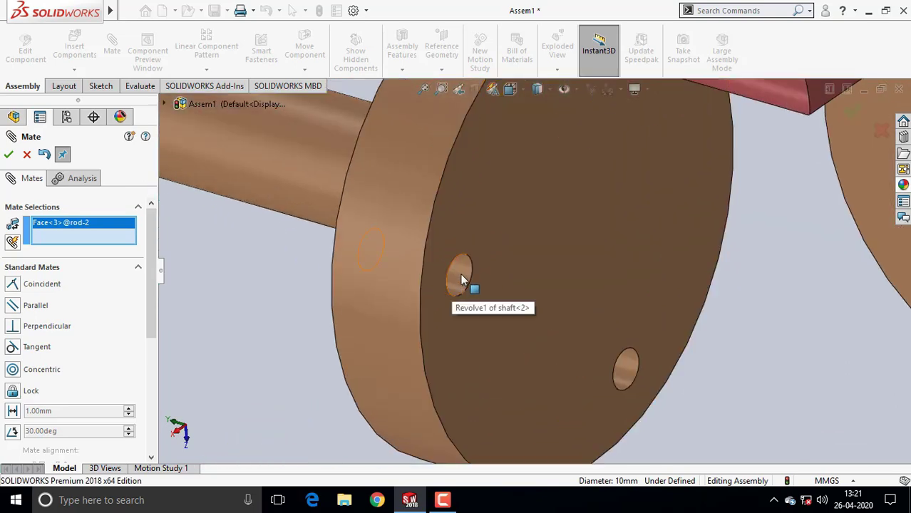
click(460, 278)
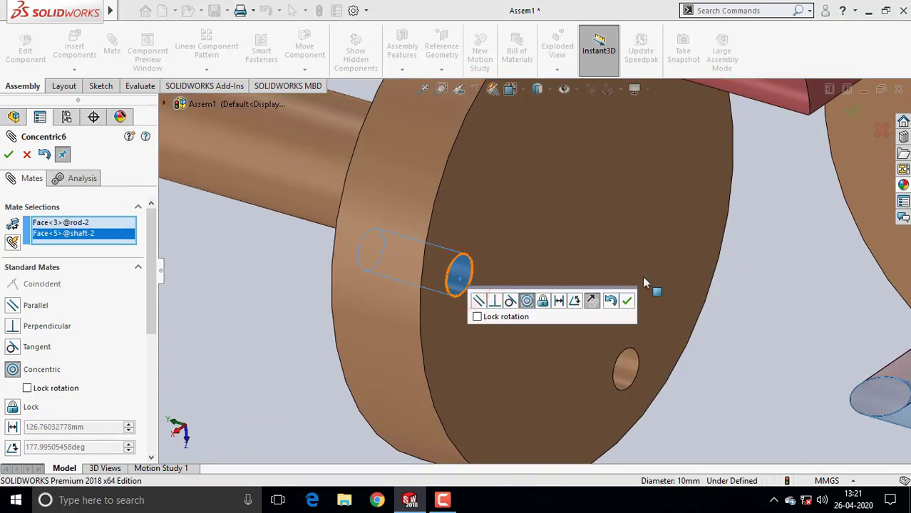
scroll(688, 264, up, 1)
scroll(700, 269, up, 1)
scroll(702, 271, up, 1)
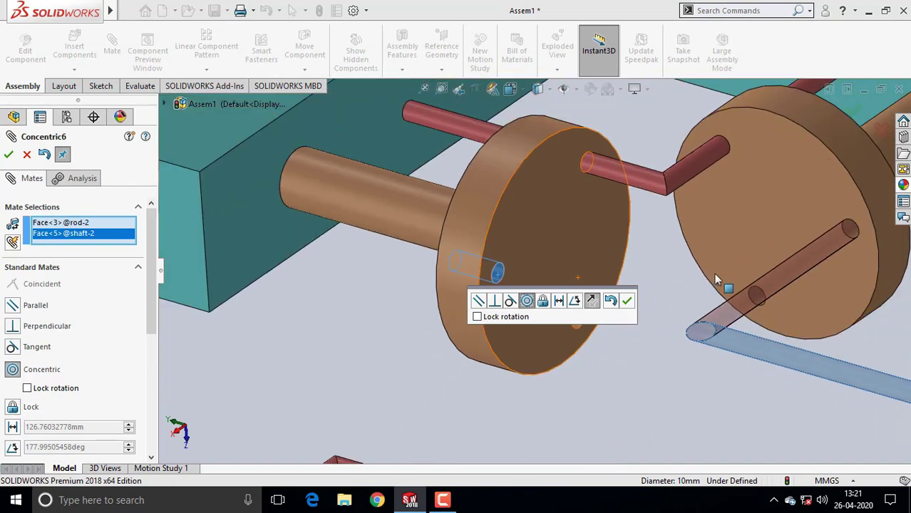
scroll(713, 279, up, 1)
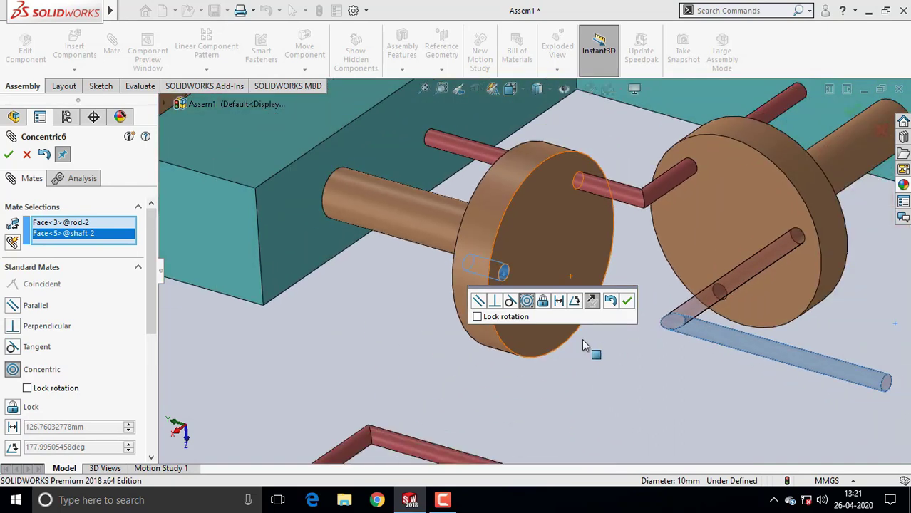
click(592, 301)
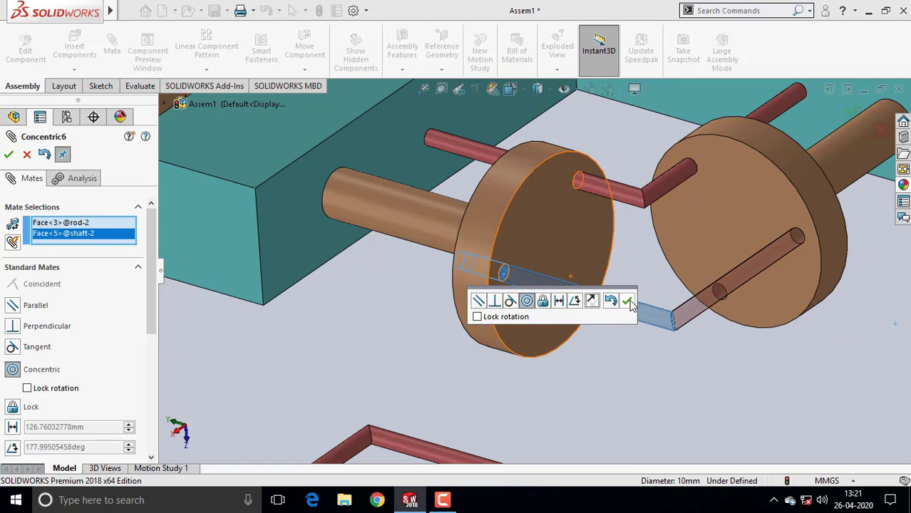
middle_drag(655, 356, 627, 427)
scroll(648, 364, up, 2)
scroll(682, 355, up, 2)
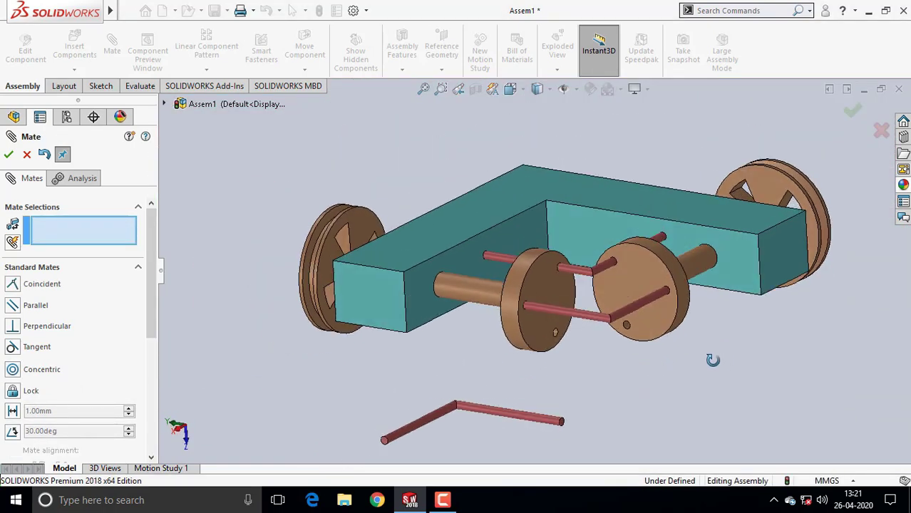
Mate one end face of rod 3 concentric to the wheel disc hole
click(528, 419)
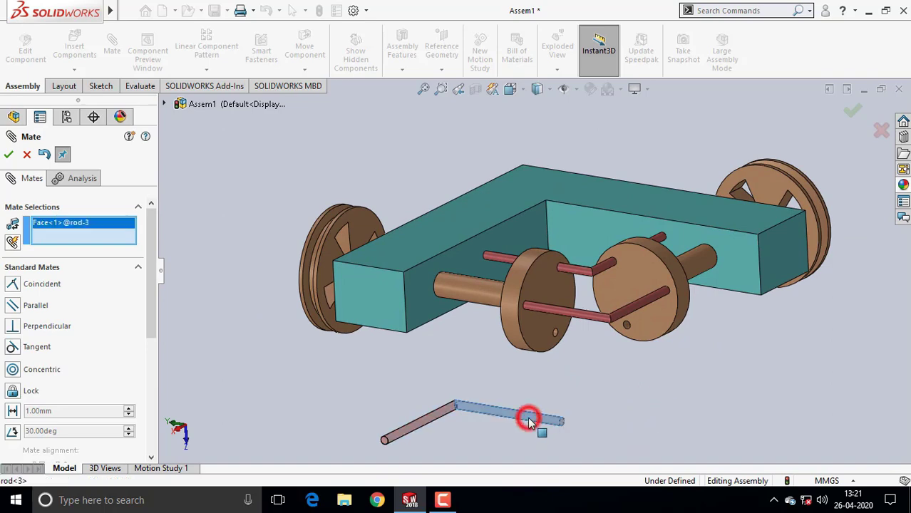
scroll(627, 335, down, 4)
scroll(628, 335, down, 3)
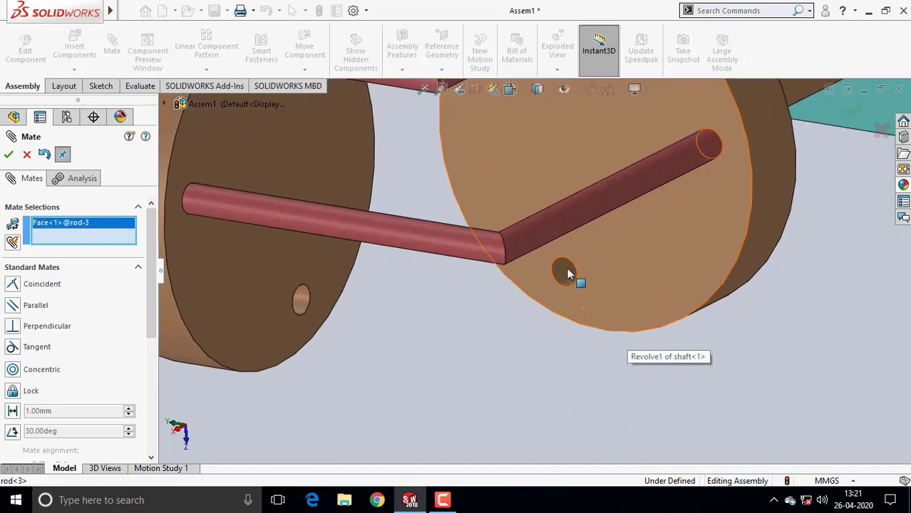
click(565, 272)
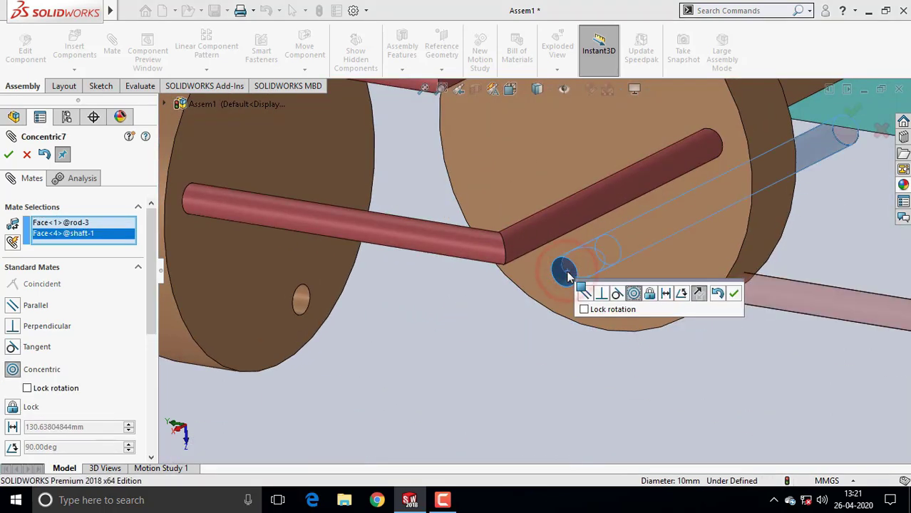
click(737, 298)
scroll(698, 354, up, 3)
scroll(685, 356, up, 3)
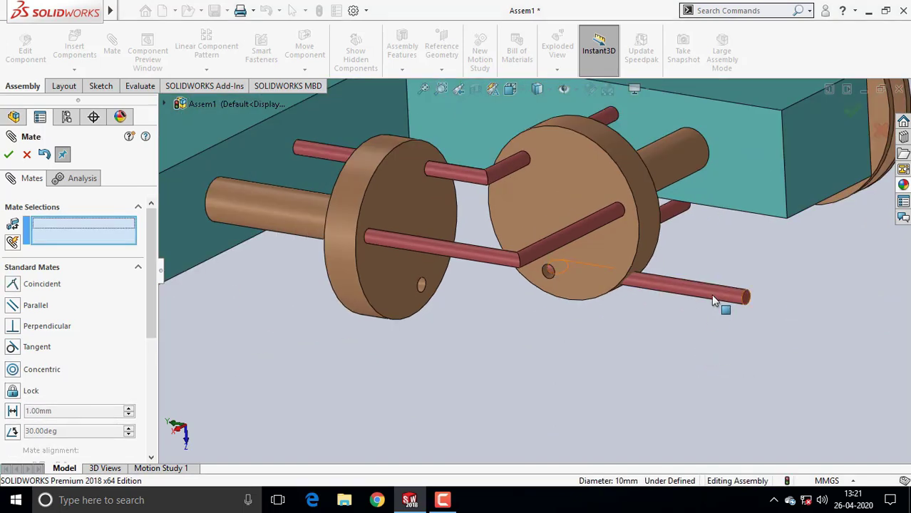
Mate rod 3's other end concentric to the left disc hole with flipped alignment
click(712, 296)
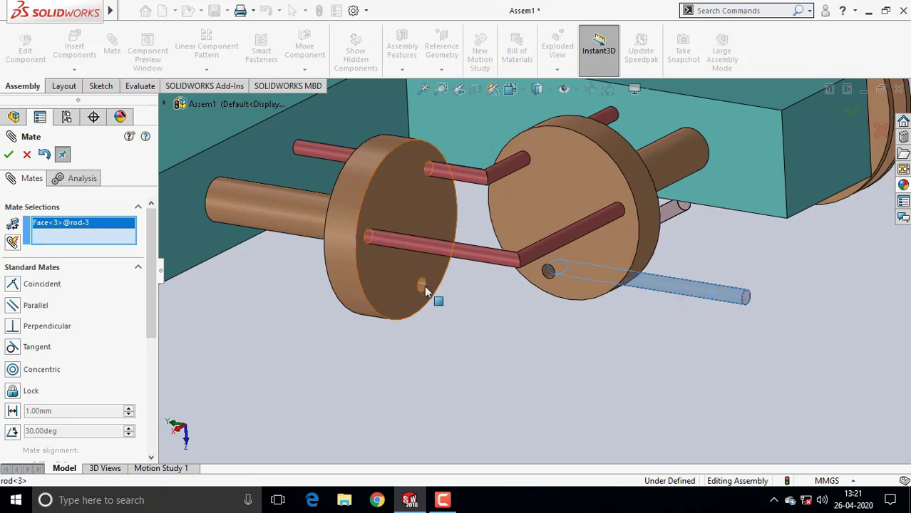
scroll(424, 285, down, 3)
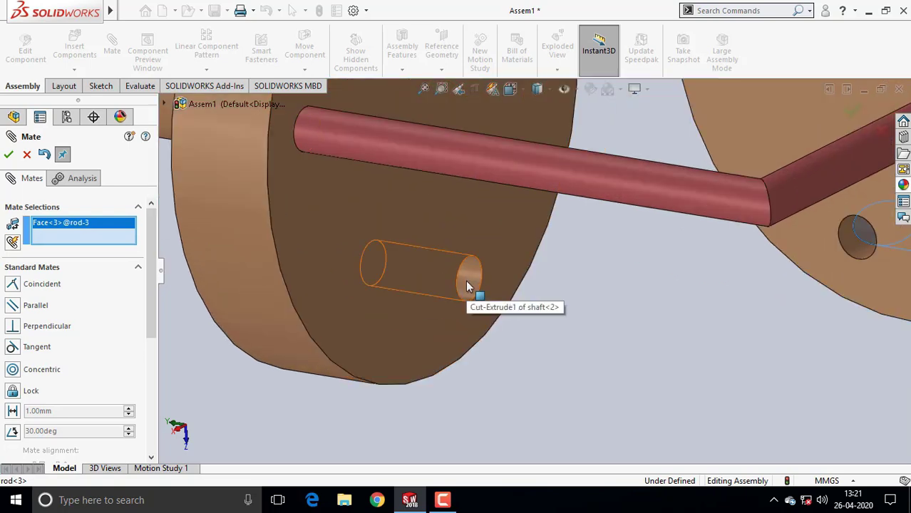
click(467, 283)
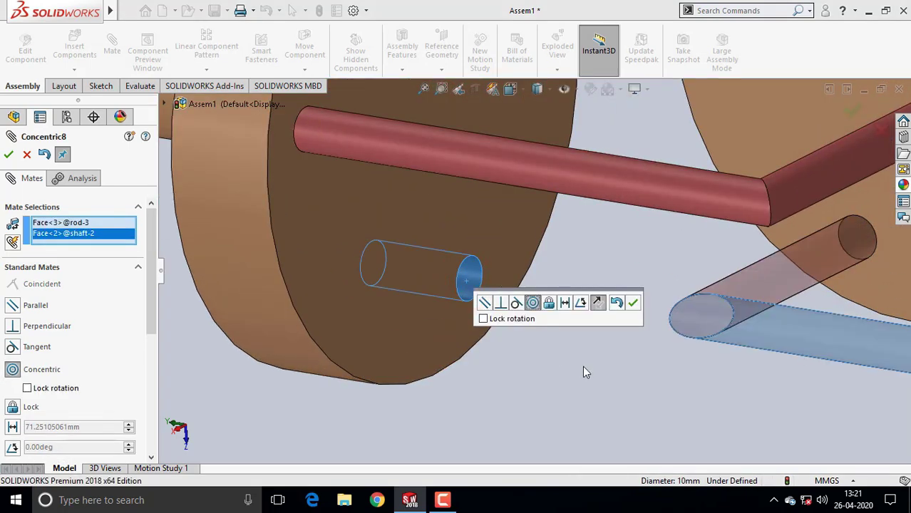
scroll(583, 371, up, 3)
middle_drag(650, 363, 676, 362)
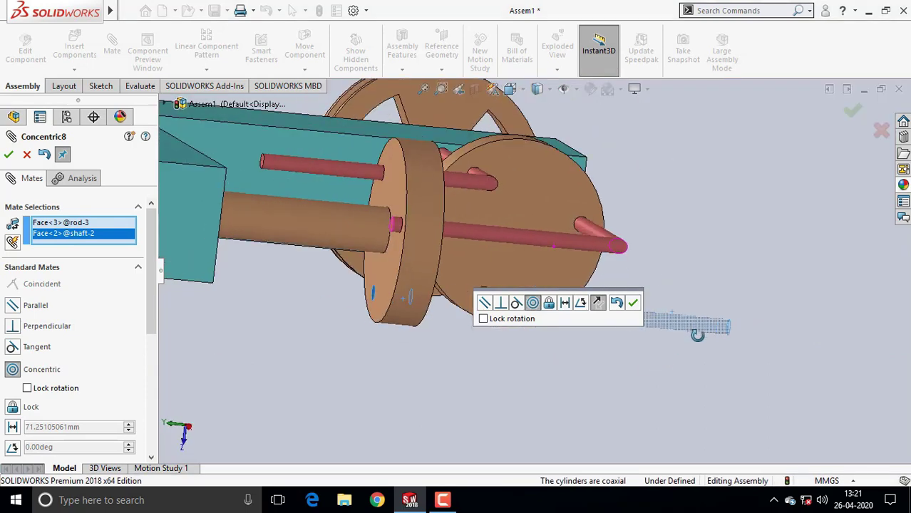
scroll(648, 362, up, 2)
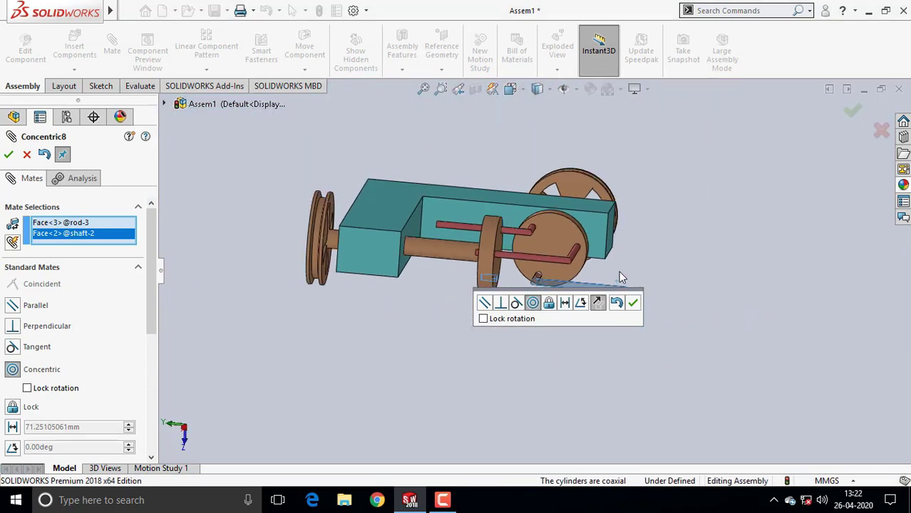
middle_drag(700, 315, 533, 345)
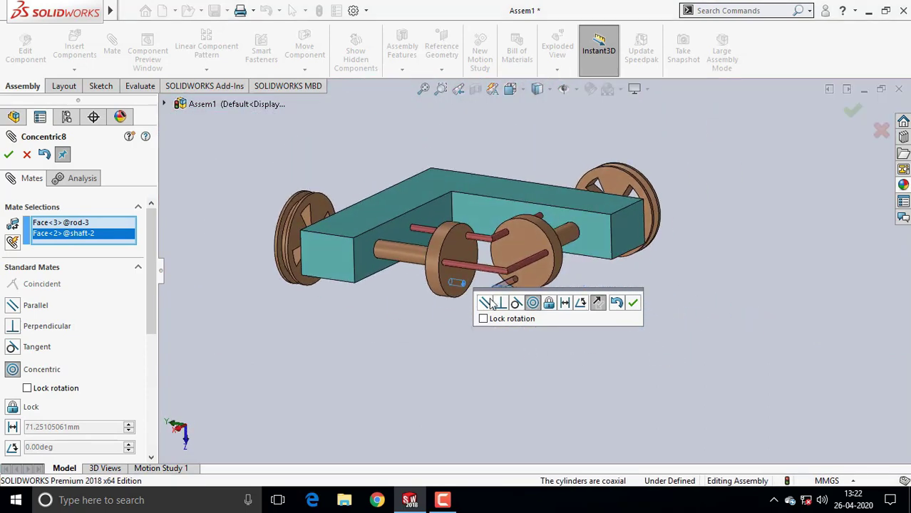
scroll(496, 302, down, 2)
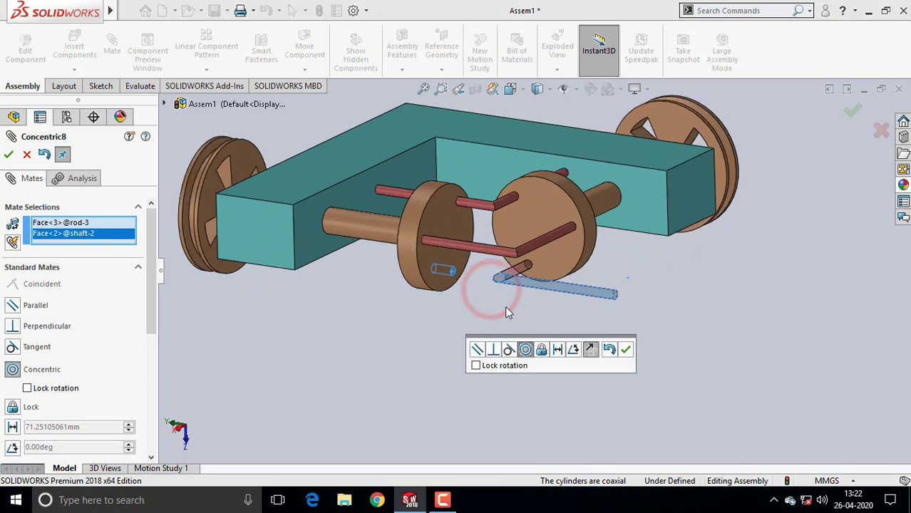
click(591, 350)
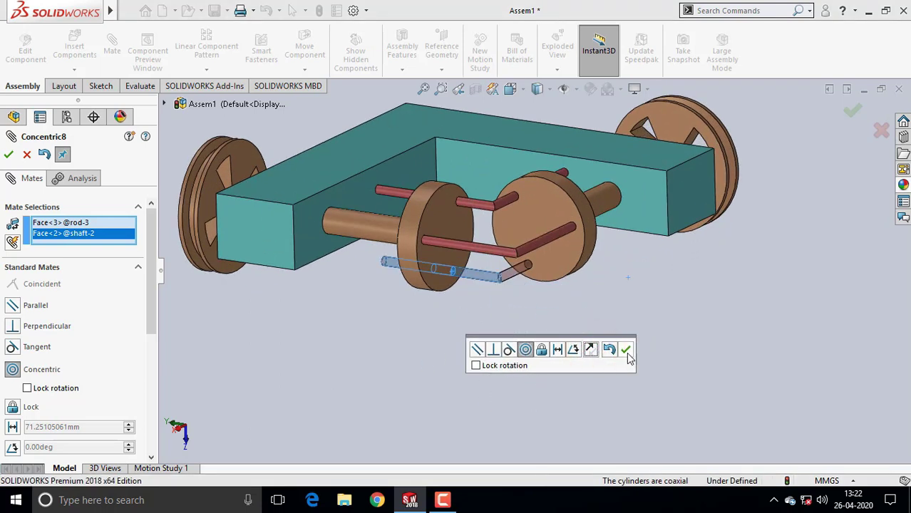
click(627, 350)
mouse_move(627, 353)
middle_down()
mouse_move(522, 348)
mouse_move(596, 348)
middle_up()
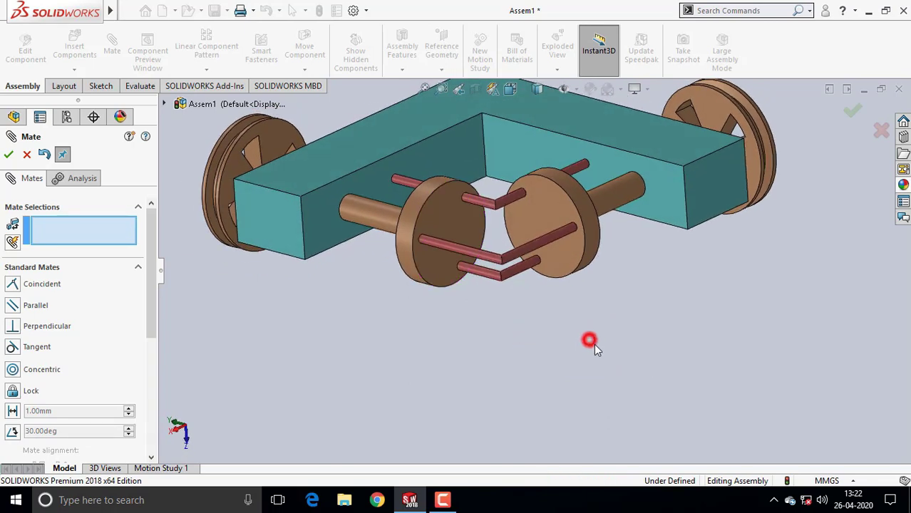
Close the Mate panel and turn the left wheel disc to move its rods
click(853, 116)
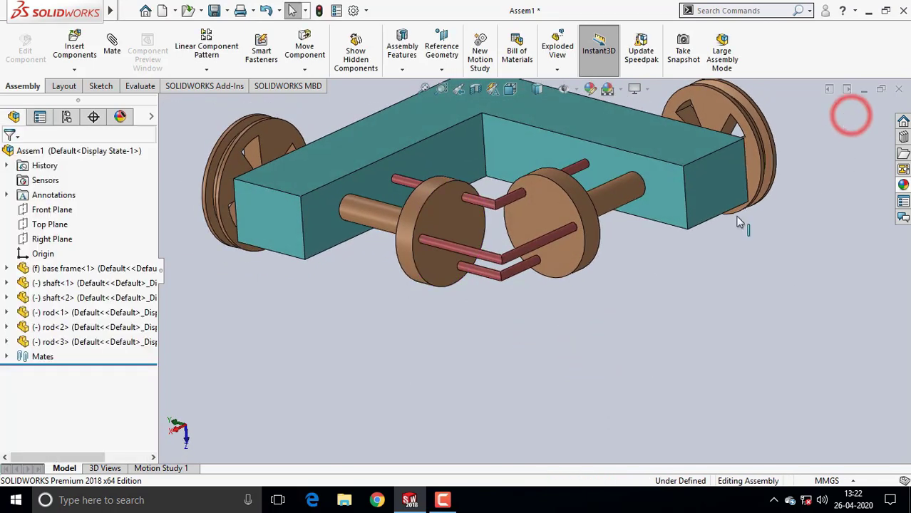
scroll(605, 289, up, 2)
middle_drag(502, 303, 506, 234)
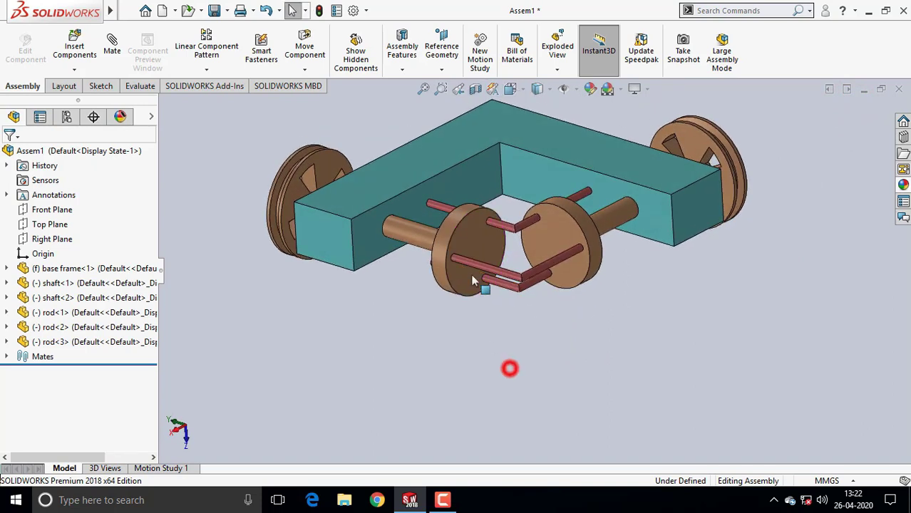
drag(477, 230, 497, 254)
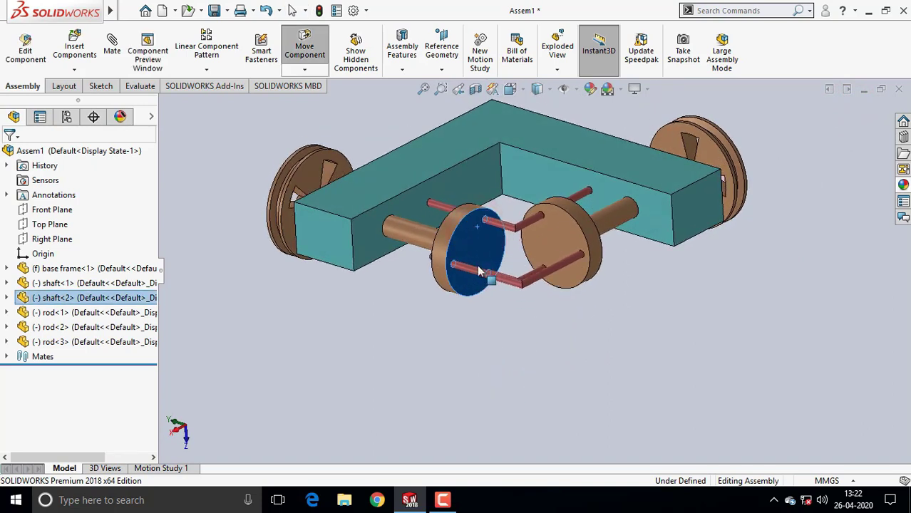
click(471, 367)
Rotate the shaft<1> and shaft<2> wheels to test the linkage, then deselect and fit the view
mouse_move(471, 367)
middle_down()
mouse_move(478, 356)
mouse_move(502, 377)
mouse_move(476, 274)
middle_up()
scroll(478, 355, up, 3)
scroll(459, 171, down, 2)
scroll(430, 146, down, 1)
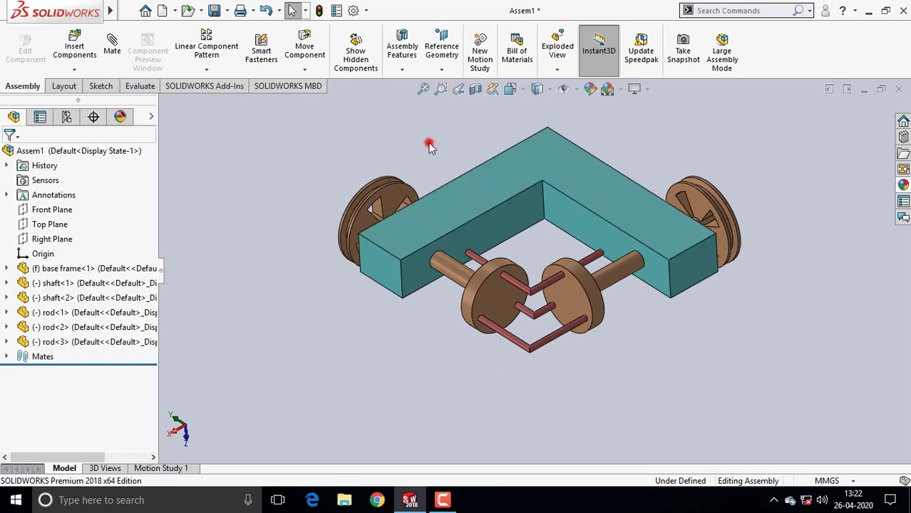
click(395, 193)
mouse_move(395, 193)
mouse_down()
mouse_move(367, 217)
mouse_move(362, 239)
mouse_move(367, 203)
mouse_move(392, 211)
mouse_move(380, 244)
mouse_move(396, 256)
mouse_move(412, 234)
mouse_move(418, 202)
mouse_move(391, 192)
mouse_move(367, 202)
mouse_move(366, 237)
mouse_move(400, 247)
mouse_move(416, 231)
mouse_up()
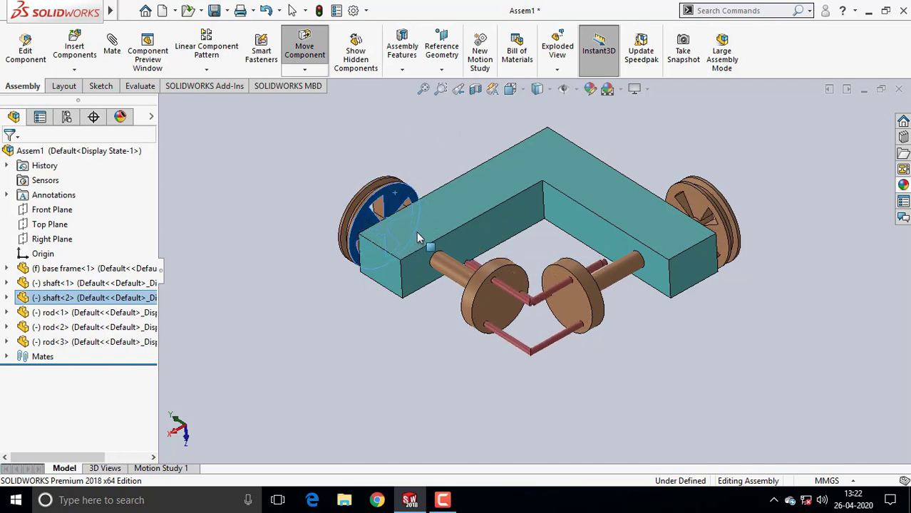
mouse_move(521, 270)
mouse_down()
mouse_move(464, 321)
mouse_move(504, 329)
mouse_up()
mouse_move(563, 284)
mouse_down()
mouse_move(586, 261)
mouse_move(575, 271)
mouse_move(677, 214)
mouse_move(710, 243)
mouse_move(695, 277)
mouse_move(719, 256)
mouse_move(682, 352)
mouse_move(687, 286)
mouse_up()
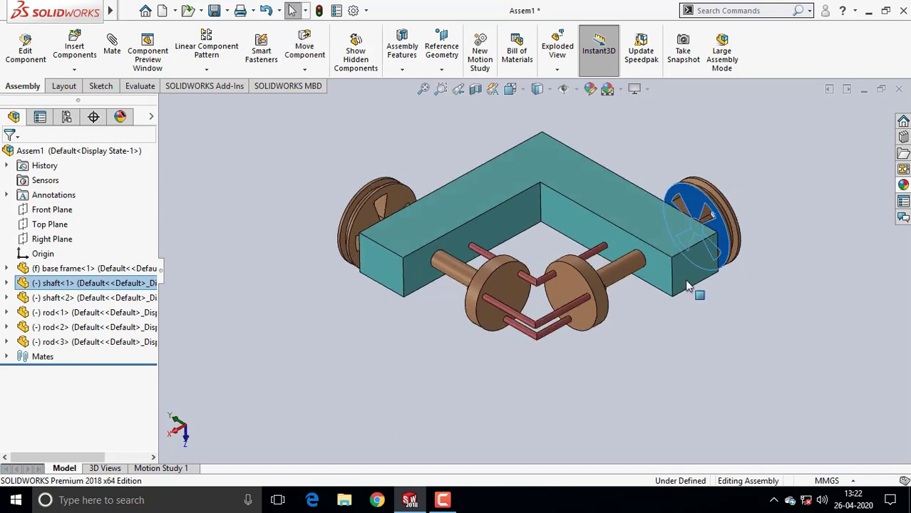
drag(704, 205, 639, 363)
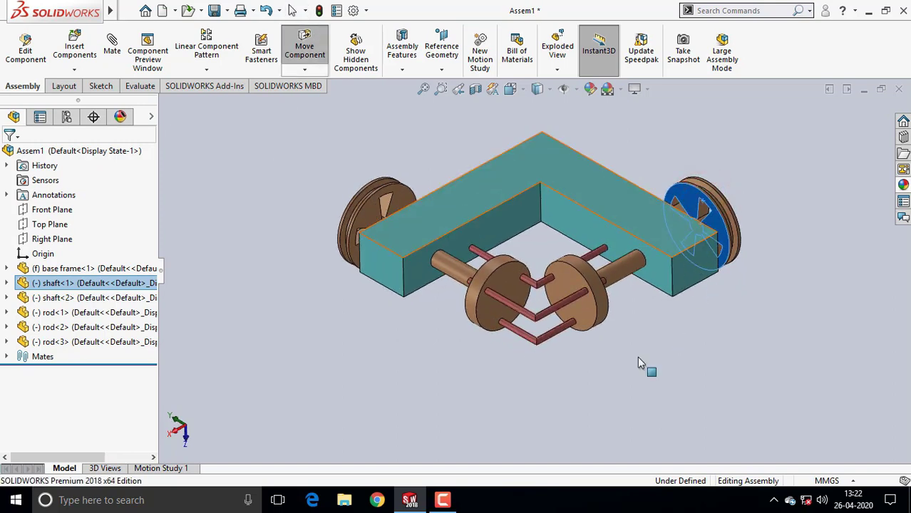
key(Escape)
key(f)
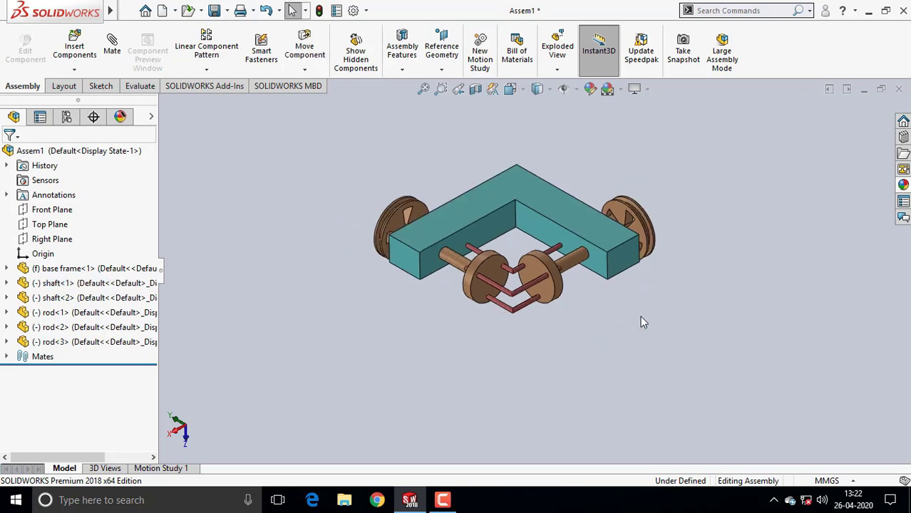
scroll(540, 165, down, 2)
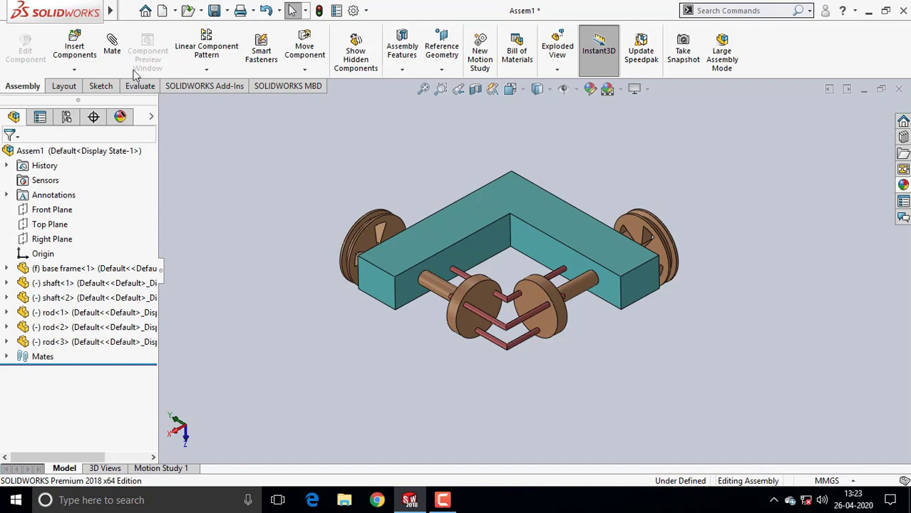
Save the assembly as Assem12 and show the Motion Study 1 timeline
mouse_move(110, 10)
click(124, 13)
click(126, 11)
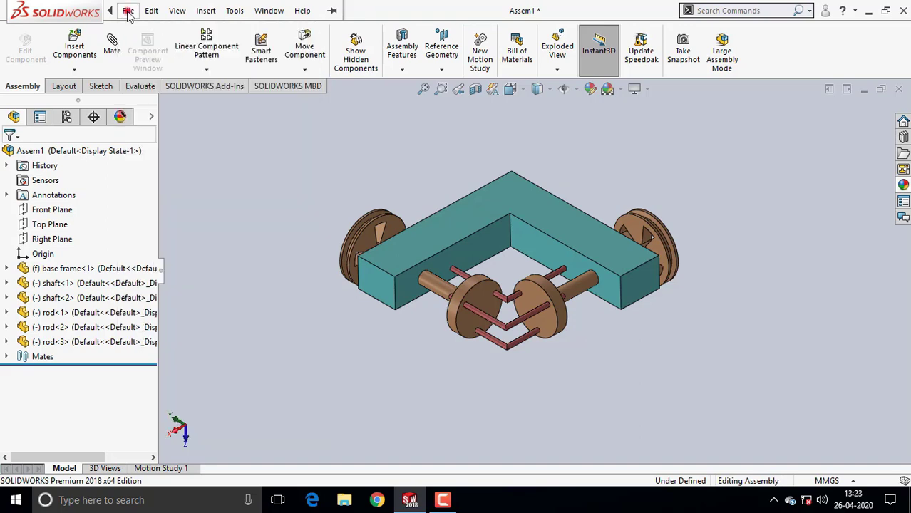
click(126, 11)
click(157, 157)
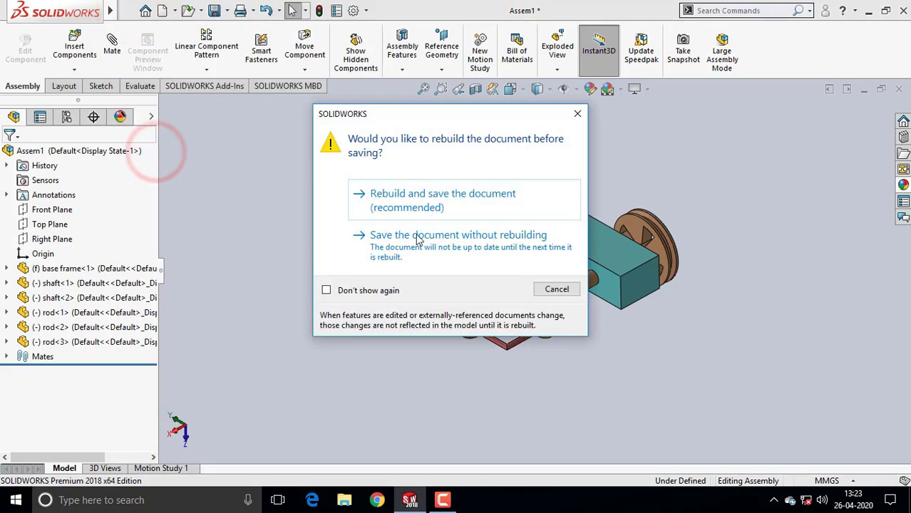
click(436, 203)
text(Assem12)
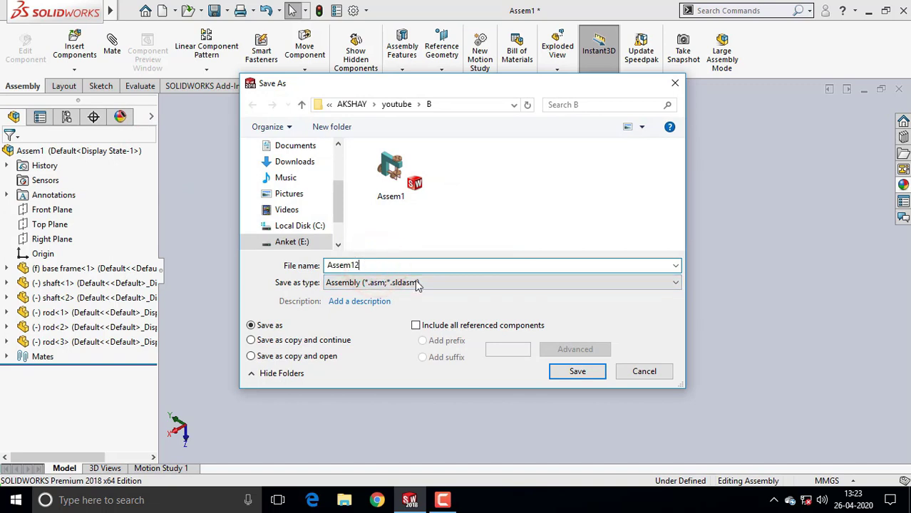
click(578, 372)
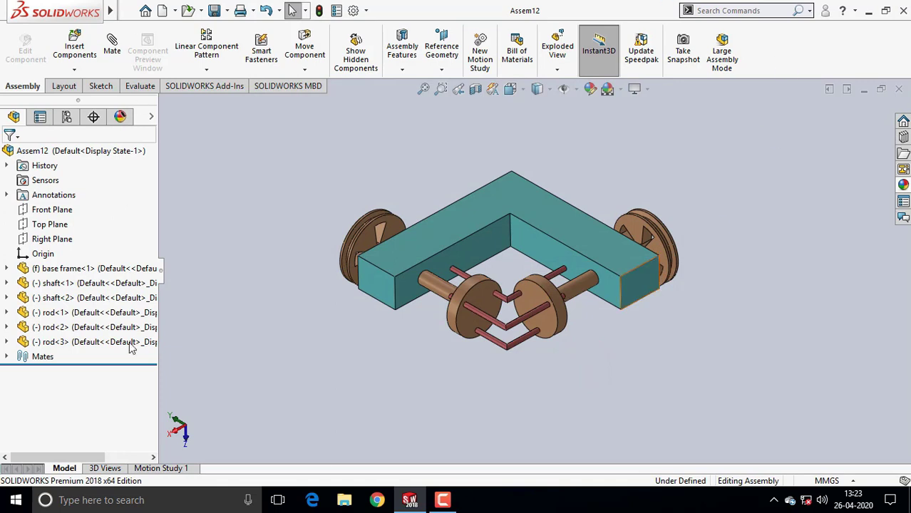
click(171, 469)
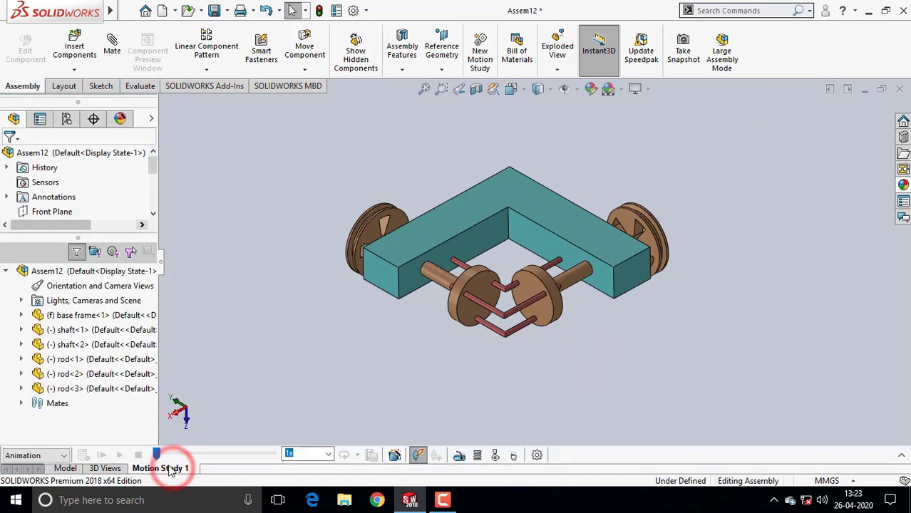
Expand the MotionManager and disable playback of view keys for Orientation and Camera Views
click(902, 461)
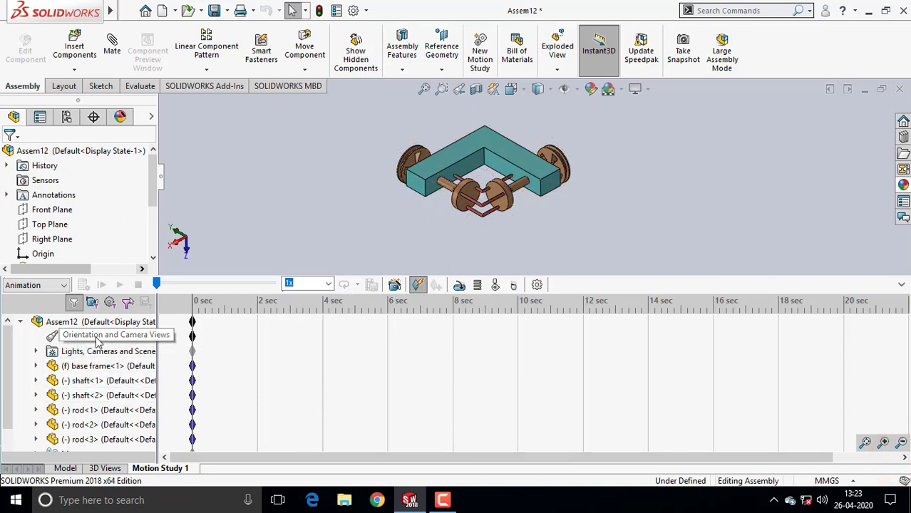
right_click(74, 340)
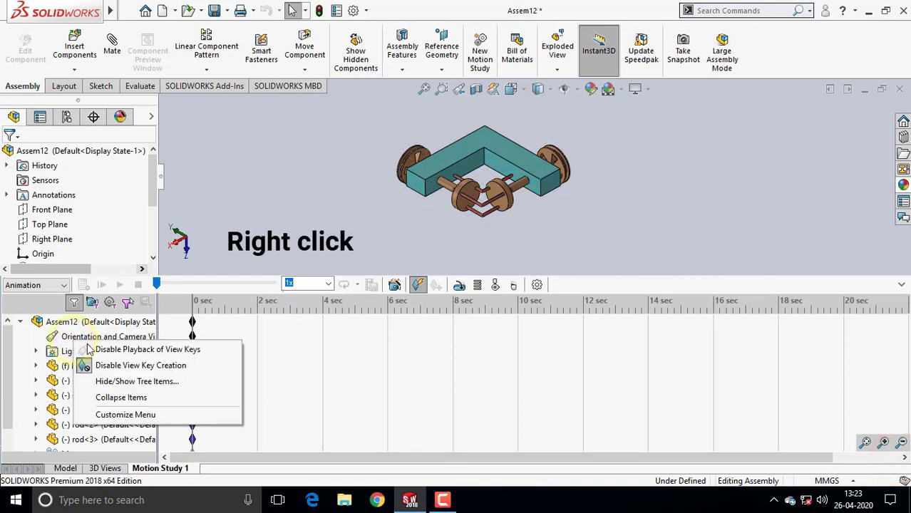
click(105, 348)
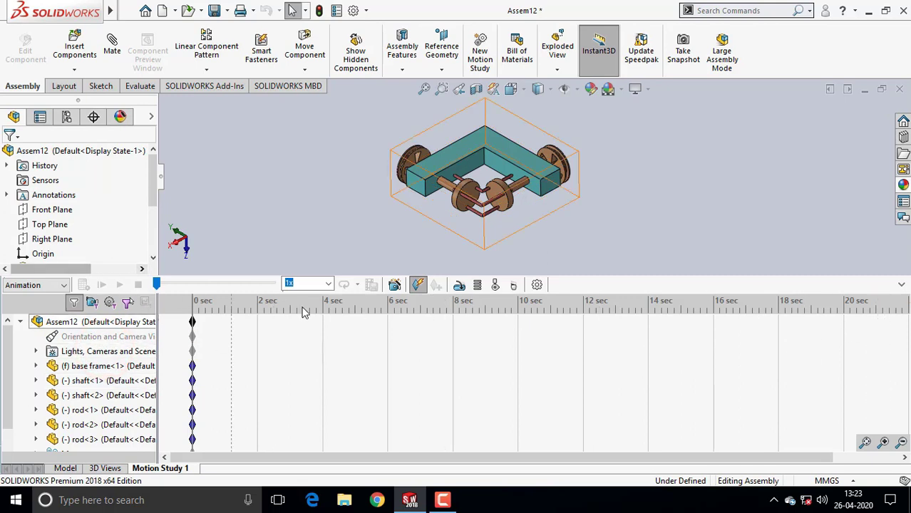
Add RotaryMotor1 on the shaft 2 face at a constant 25 RPM
click(460, 286)
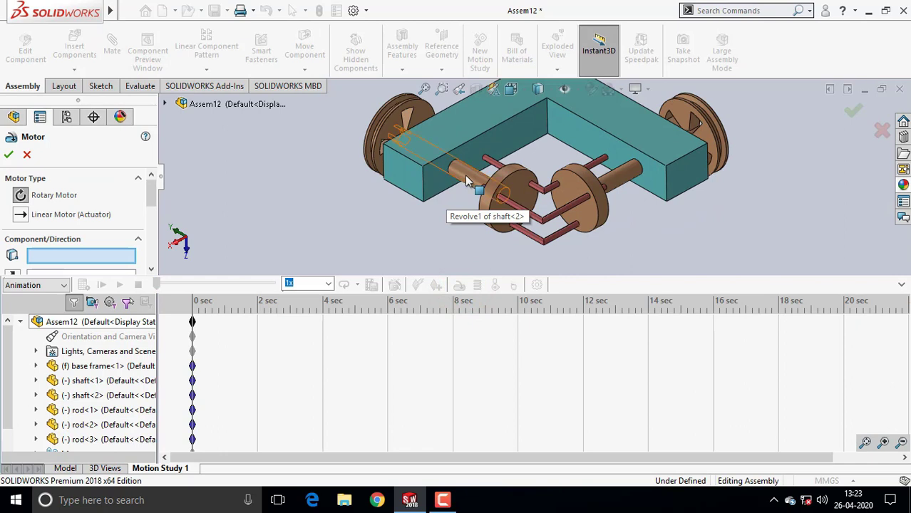
click(467, 181)
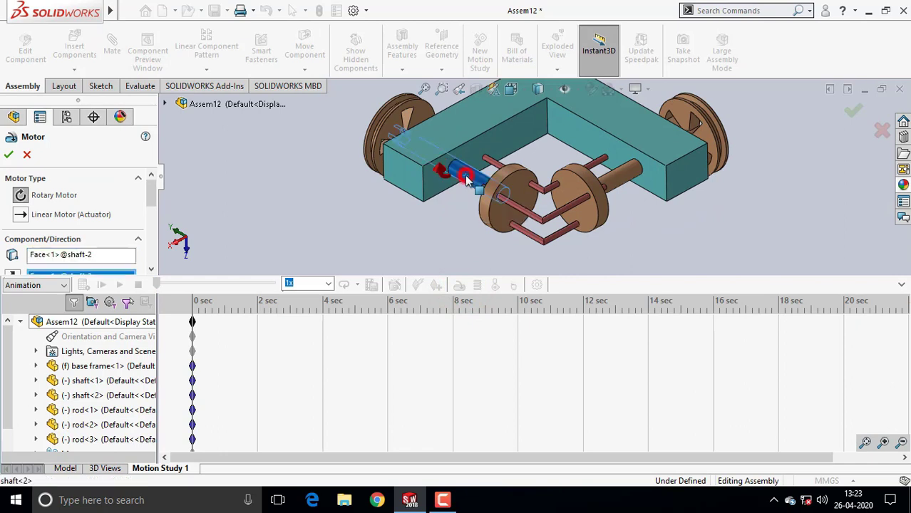
click(151, 188)
text(25)
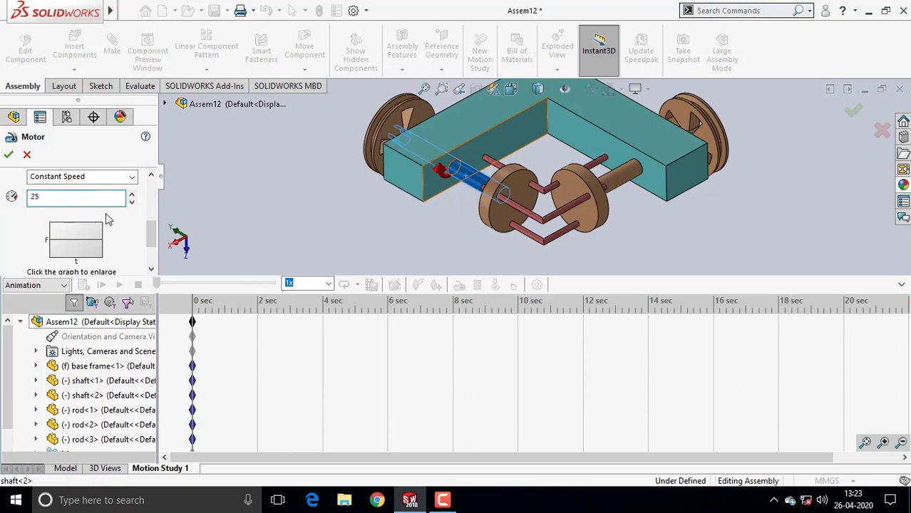
click(9, 156)
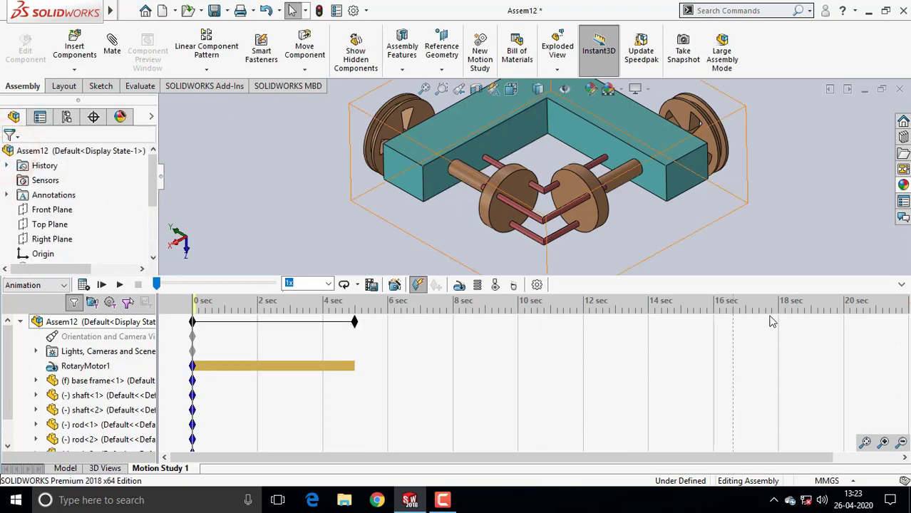
Set Loop playback and calculate Motion Study 1, orbiting to watch the wheels and rods turn
click(899, 286)
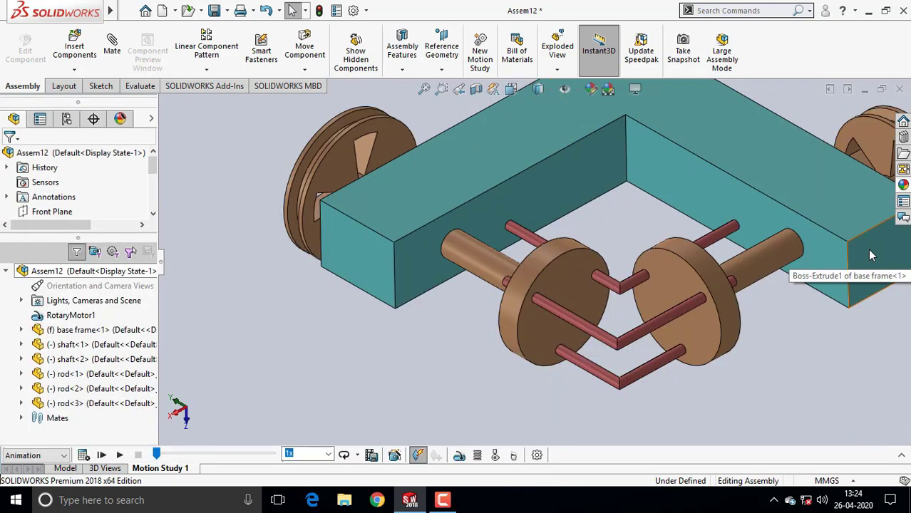
key(f)
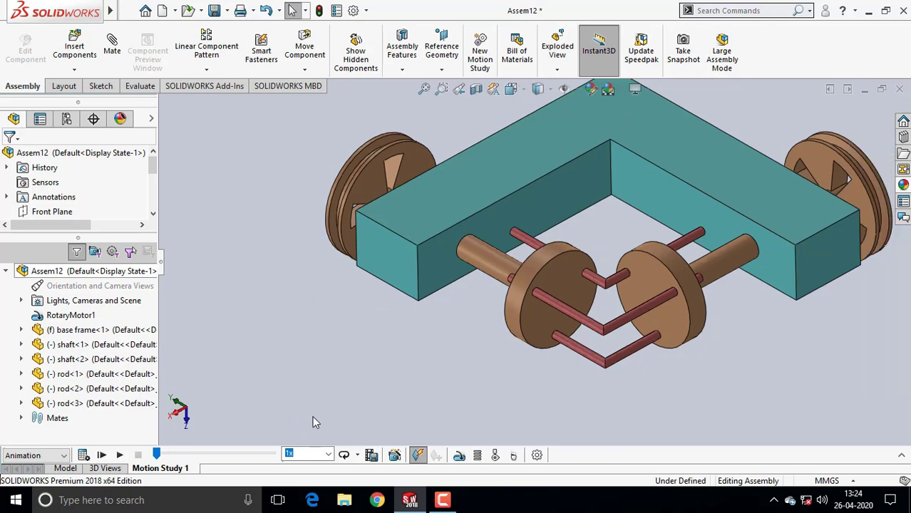
click(356, 455)
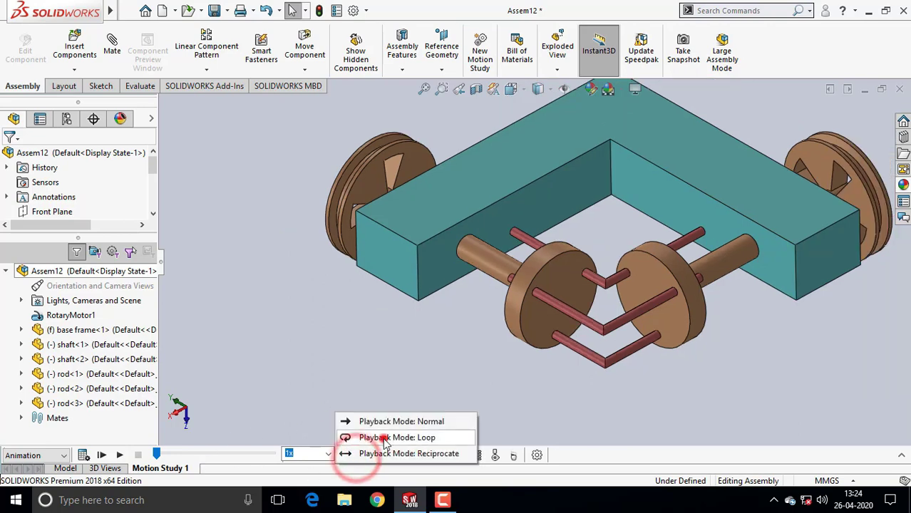
click(382, 435)
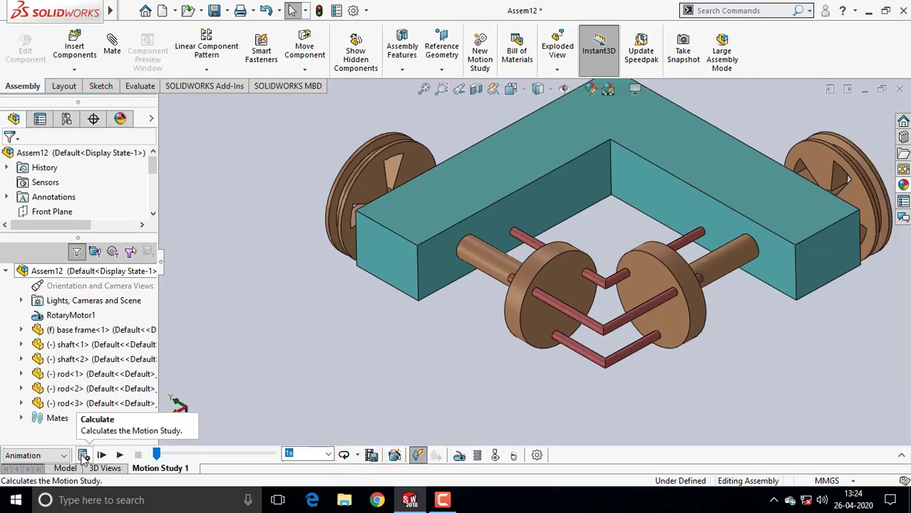
click(83, 456)
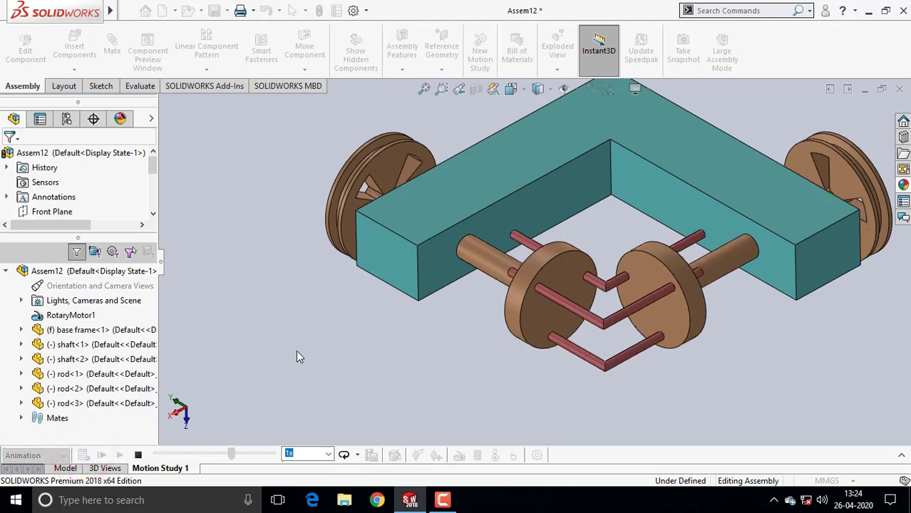
scroll(419, 347, up, 2)
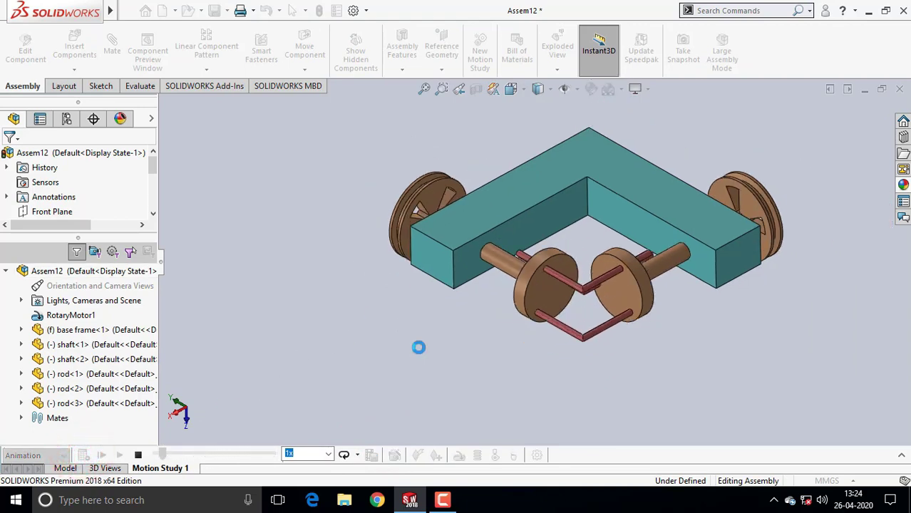
mouse_move(639, 401)
middle_down()
mouse_move(588, 376)
mouse_move(577, 358)
mouse_move(587, 370)
mouse_move(566, 398)
mouse_move(563, 452)
mouse_move(575, 474)
middle_up()
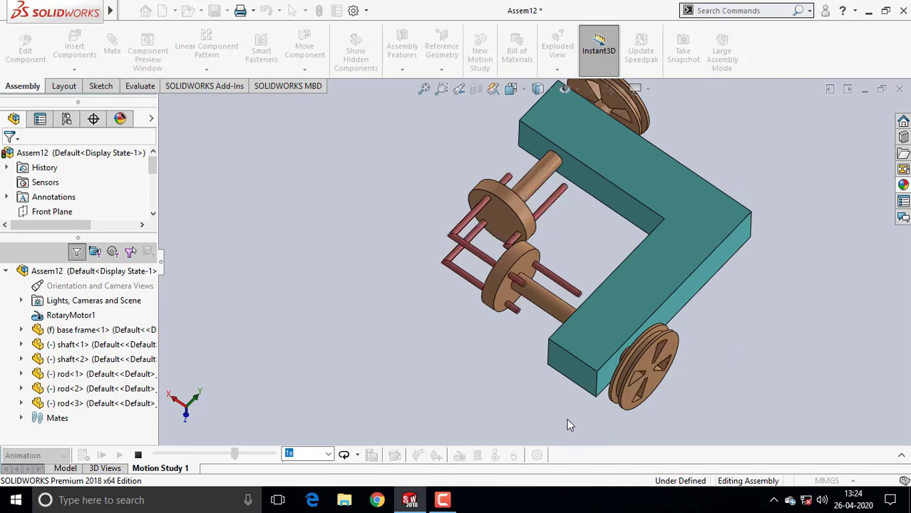
mouse_move(566, 419)
middle_down()
mouse_move(486, 331)
mouse_move(415, 379)
mouse_move(487, 343)
mouse_move(513, 371)
mouse_move(600, 409)
mouse_move(605, 426)
mouse_move(590, 396)
mouse_move(521, 396)
mouse_move(555, 433)
middle_up()
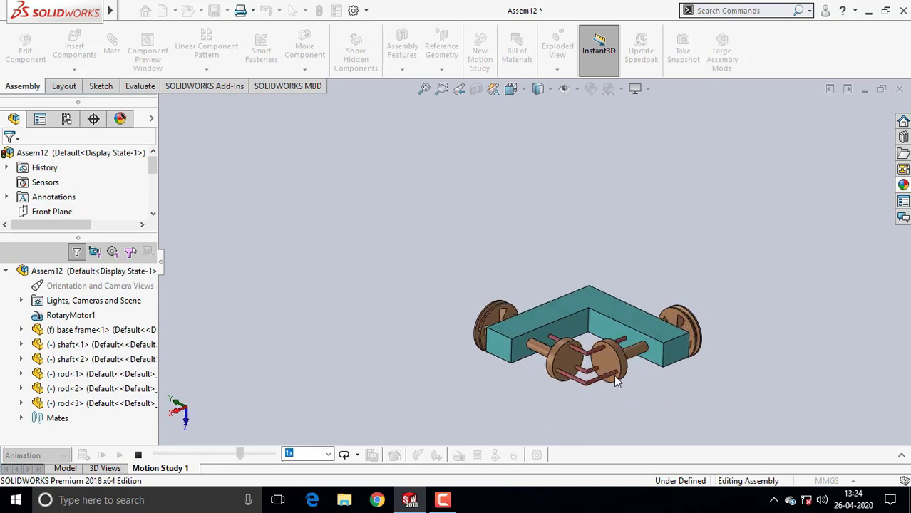
scroll(629, 382, down, 2)
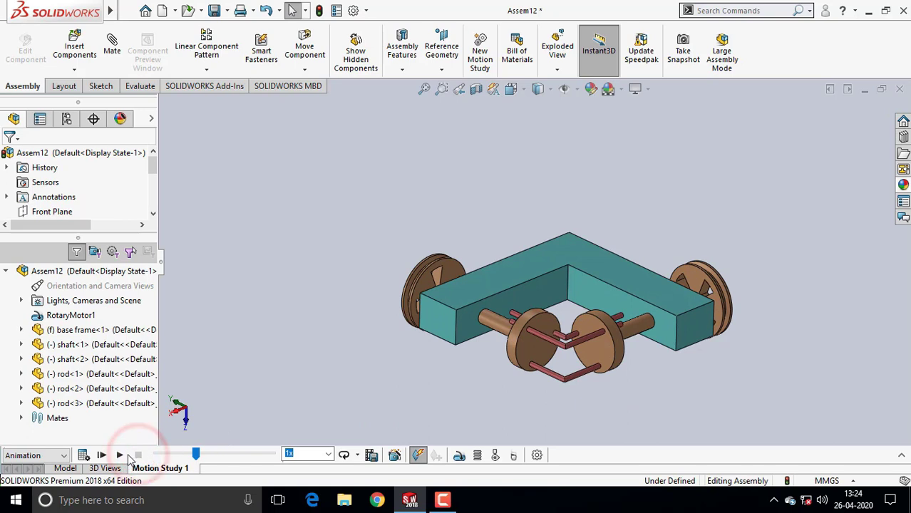
Play the motor animation while orbiting, stop it, and return to the Model view
click(119, 454)
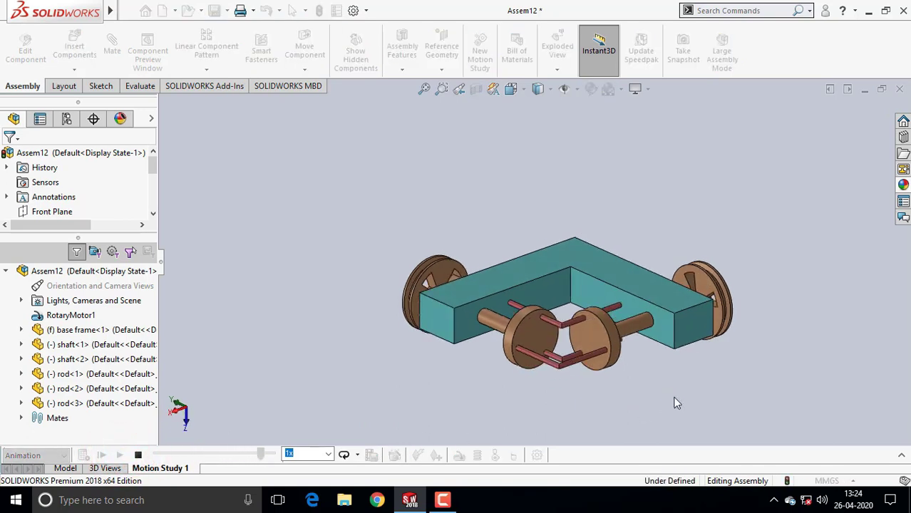
middle_drag(677, 403, 676, 379)
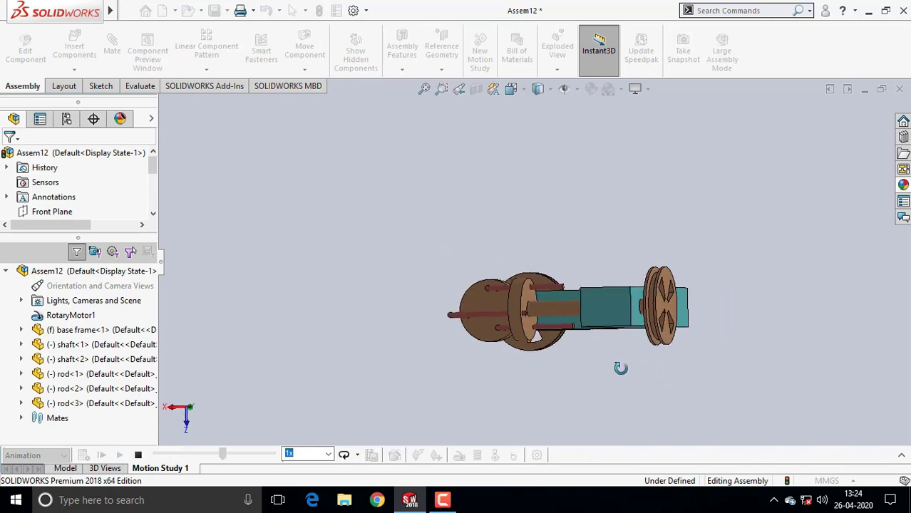
mouse_move(620, 367)
middle_down()
mouse_move(659, 358)
mouse_move(689, 425)
mouse_move(735, 377)
mouse_move(658, 360)
mouse_move(671, 400)
mouse_move(675, 372)
mouse_move(667, 397)
mouse_move(575, 367)
mouse_move(565, 391)
mouse_move(567, 370)
mouse_move(571, 388)
mouse_move(581, 383)
middle_up()
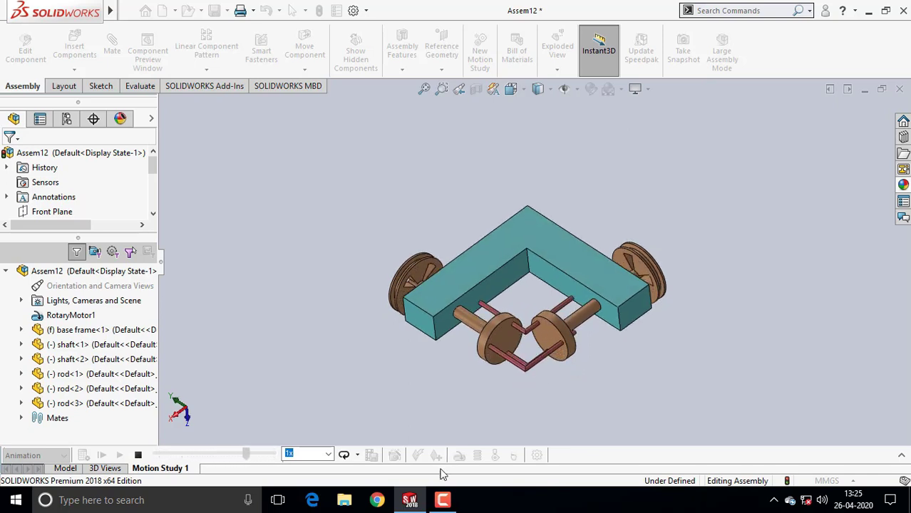
click(129, 456)
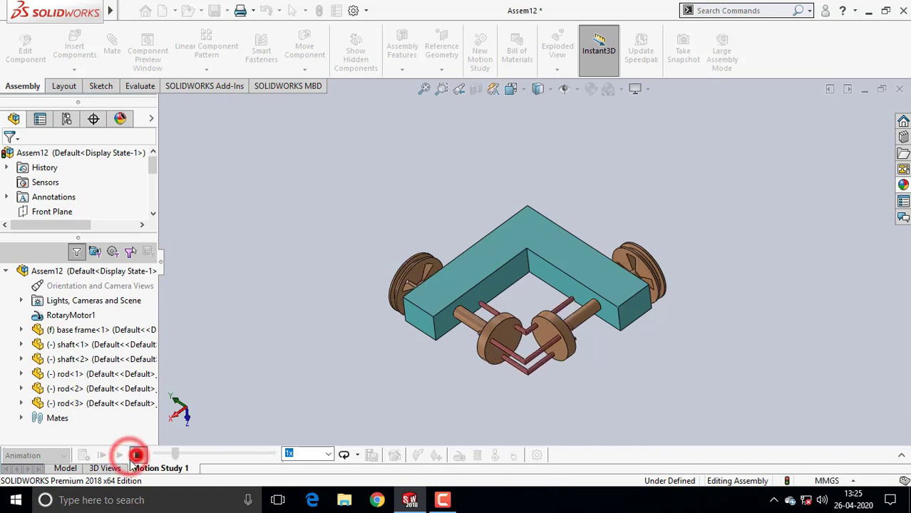
click(64, 468)
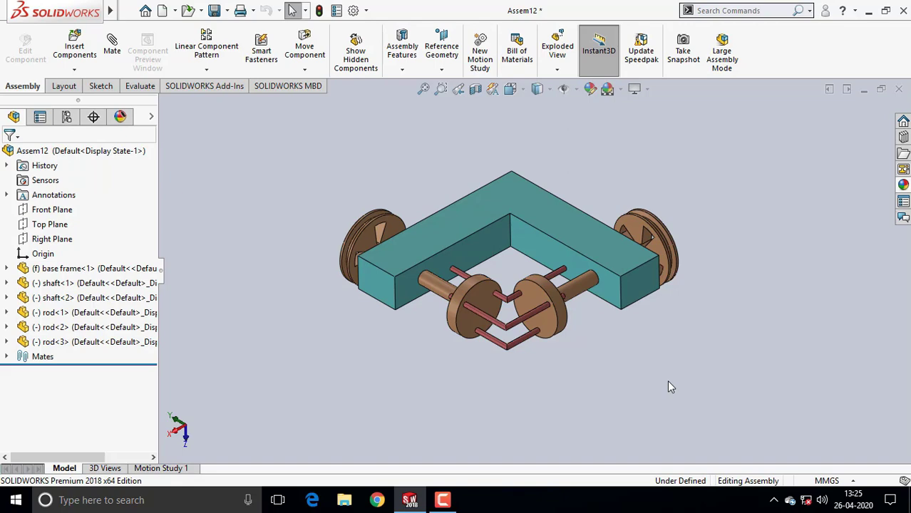
click(443, 500)
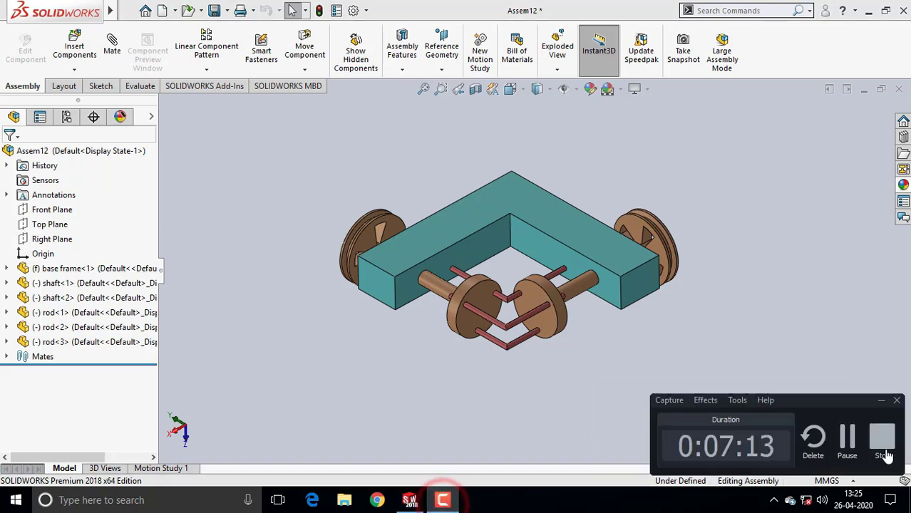